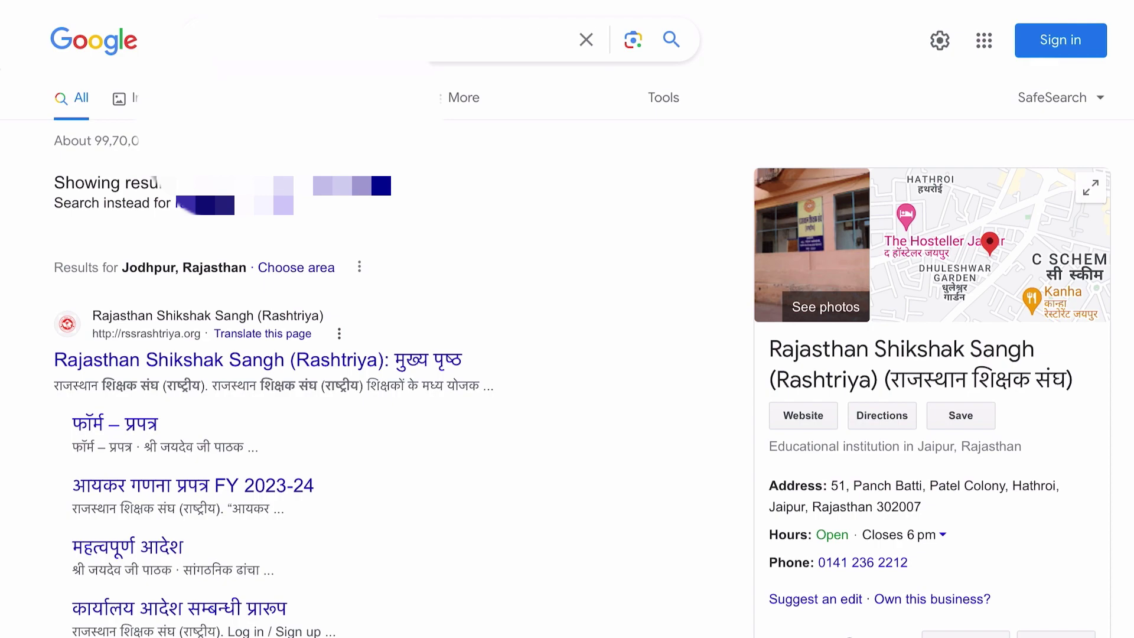
Circle the organisation's Hindi name and tick the home page search result.
scroll(431, 318, "down", 3)
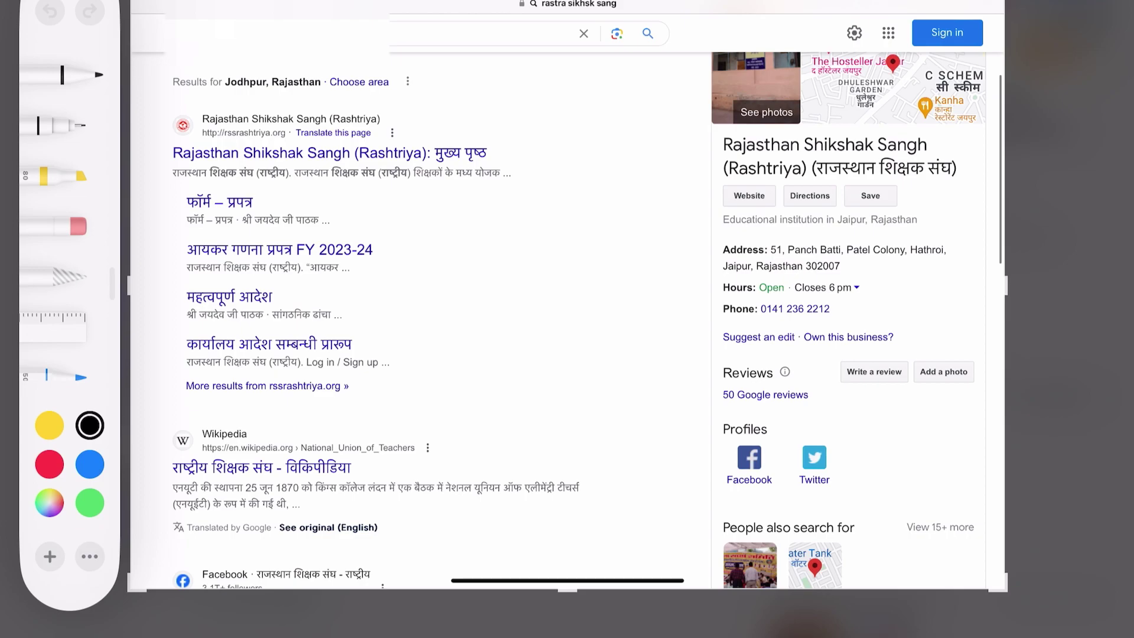
mouse_move(818, 181)
left_mouse_down()
mouse_move(916, 183)
mouse_move(939, 154)
mouse_move(807, 159)
mouse_move(804, 186)
left_mouse_up()
left_click_drag(444, 161, 486, 153)
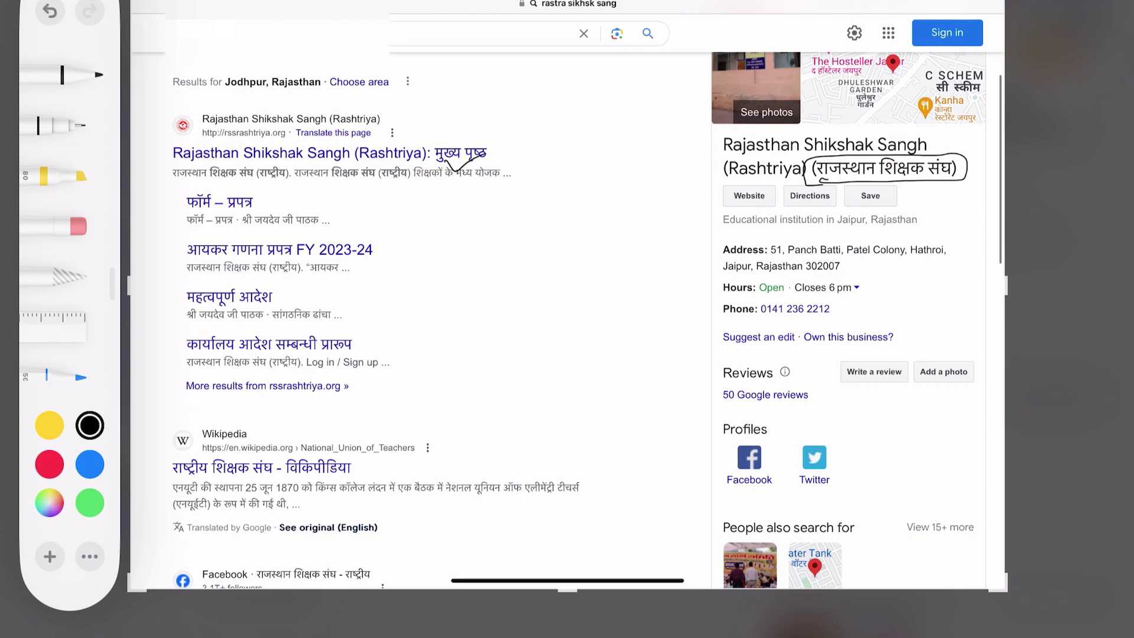
In red ink, circle the FY 2023-24 income tax form result and draw an arrow at it.
left_click(49, 464)
mouse_move(393, 238)
left_mouse_down()
mouse_move(251, 237)
mouse_move(168, 257)
mouse_move(254, 268)
mouse_move(407, 242)
mouse_move(381, 240)
left_mouse_up()
left_click_drag(482, 215, 427, 235)
left_click_drag(428, 235, 440, 224)
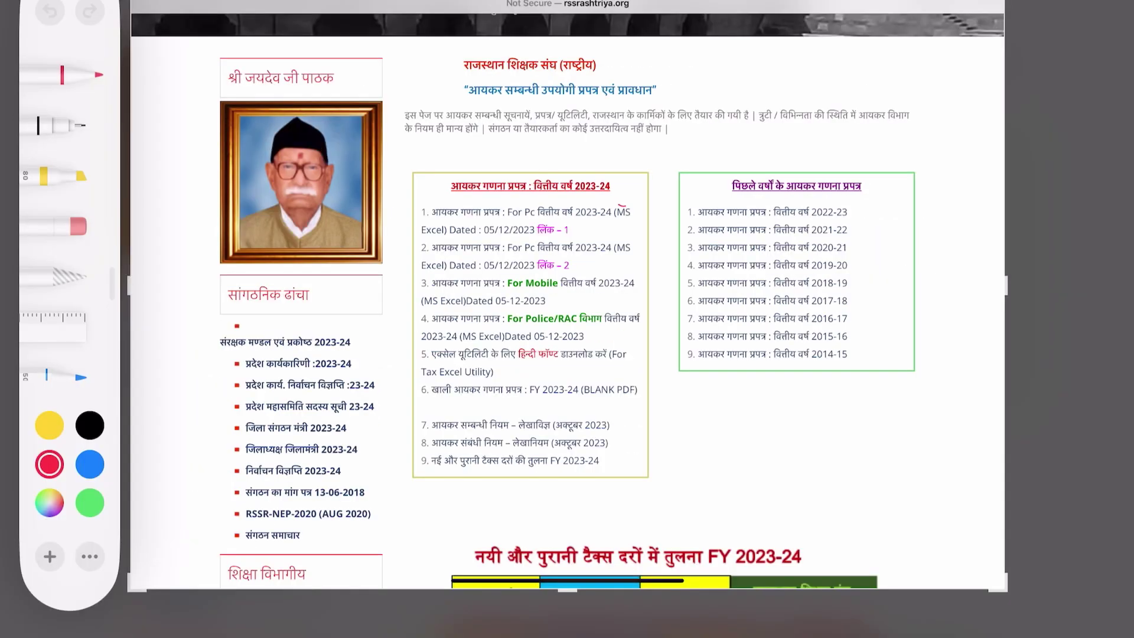
Circle 2023-24, underline entry 2's year, and draw a thick red arrow at the first download link.
mouse_move(623, 204)
left_mouse_down()
mouse_move(573, 217)
mouse_move(618, 212)
left_mouse_up()
mouse_move(530, 244)
left_mouse_down()
mouse_move(554, 241)
mouse_move(575, 274)
left_mouse_up()
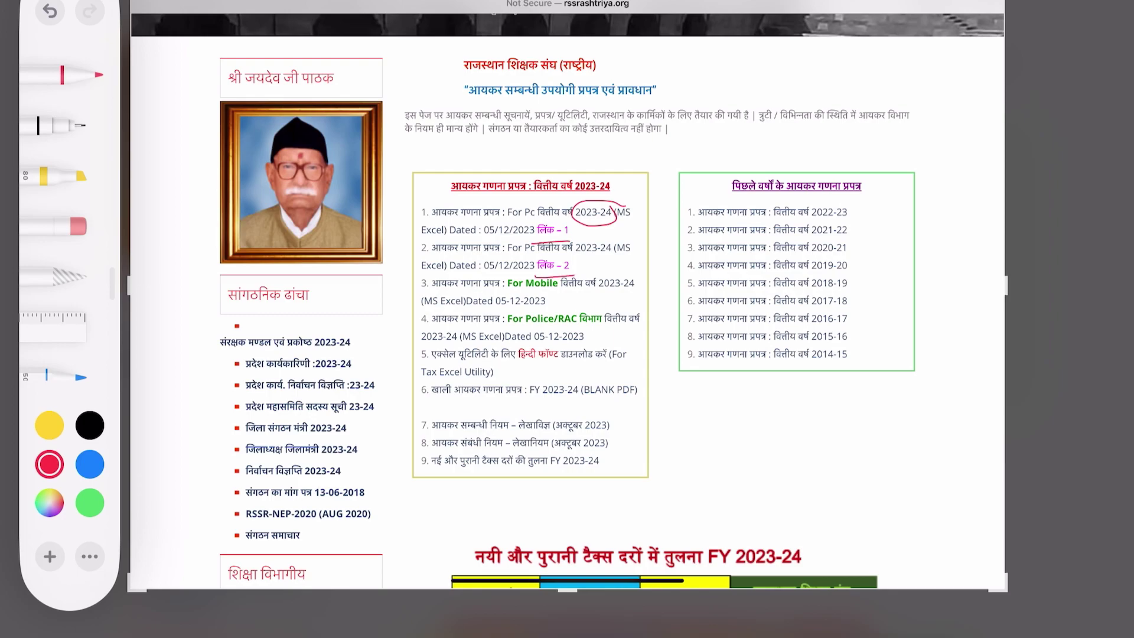
left_click(62, 75)
left_click(319, 53)
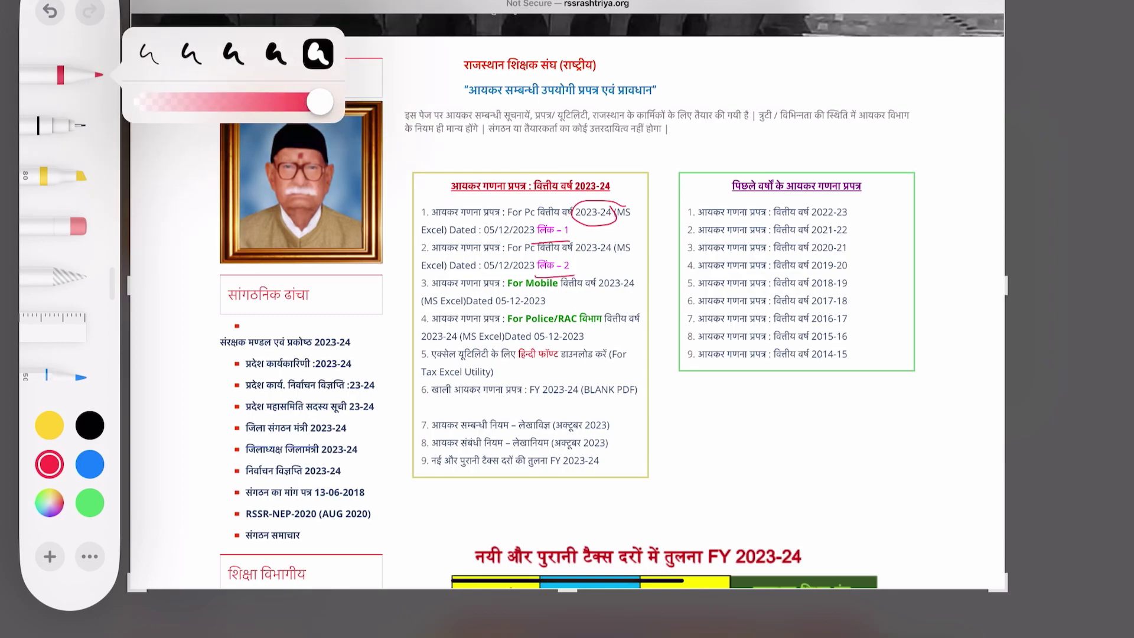
mouse_move(666, 224)
left_mouse_down()
mouse_move(586, 238)
mouse_move(607, 241)
left_mouse_up()
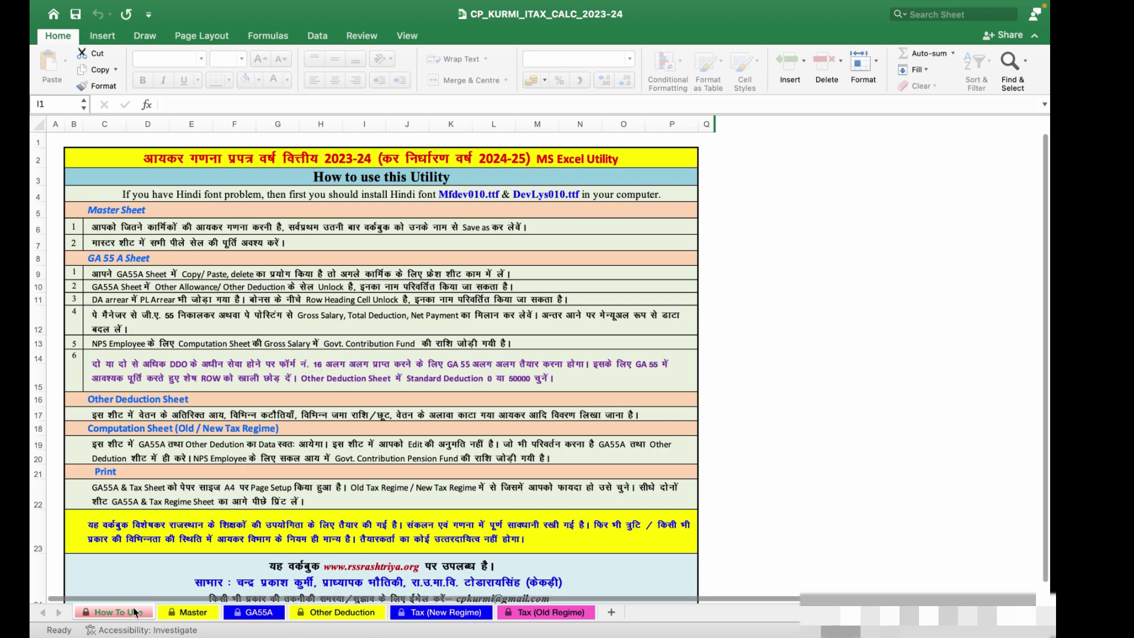
scroll(150, 541, "down", 2)
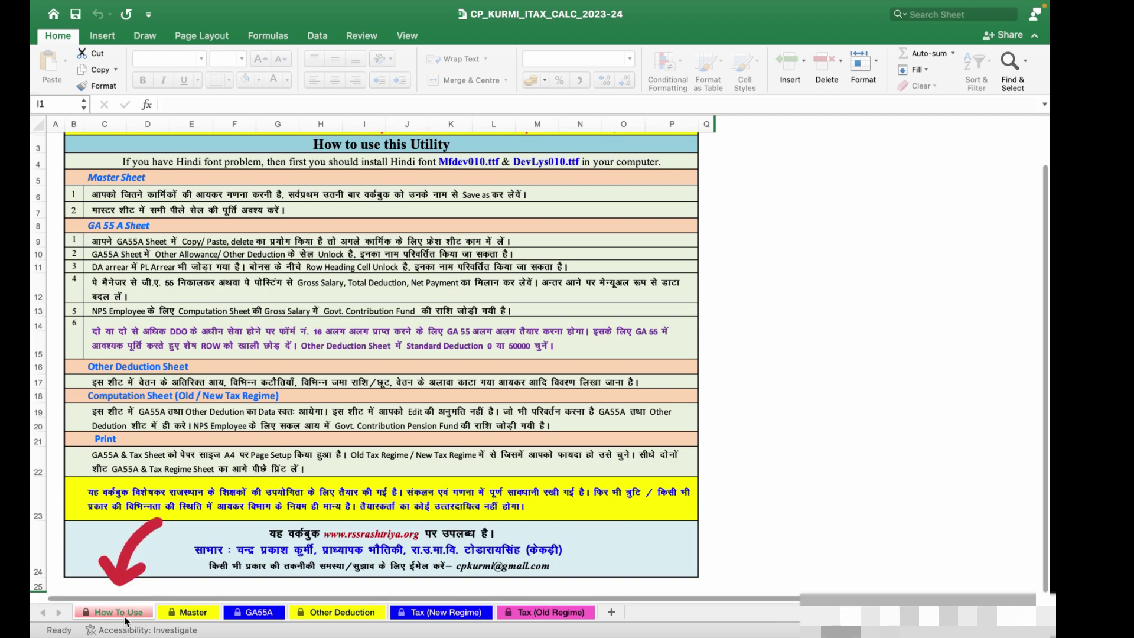
scroll(254, 302, "up", 2)
scroll(254, 302, "down", 2)
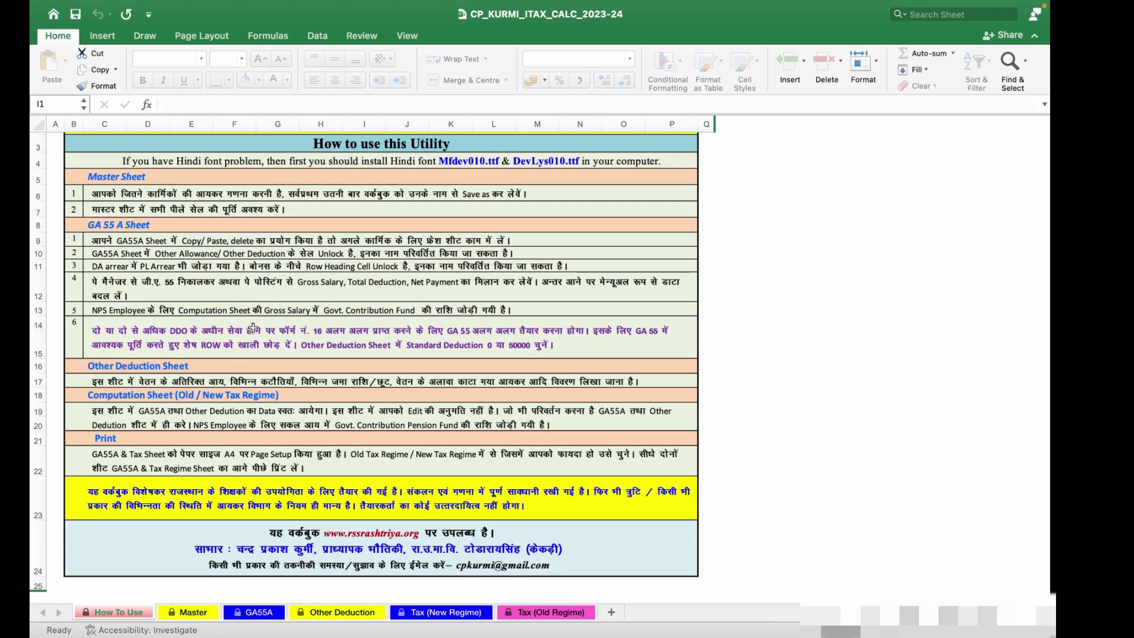
left_click(209, 615)
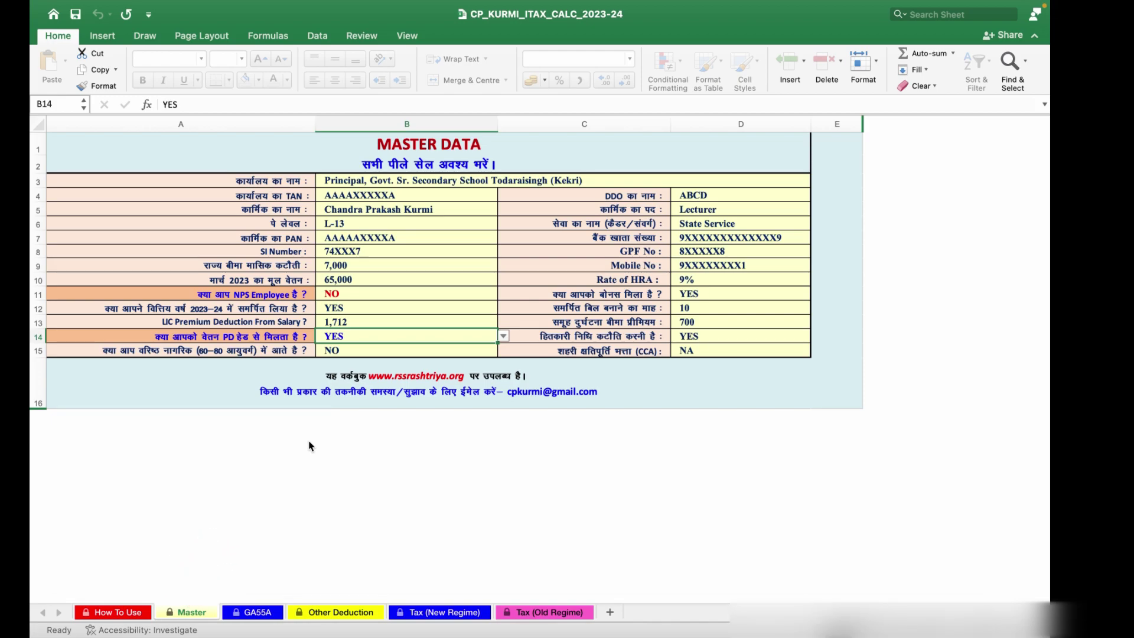
left_click(258, 613)
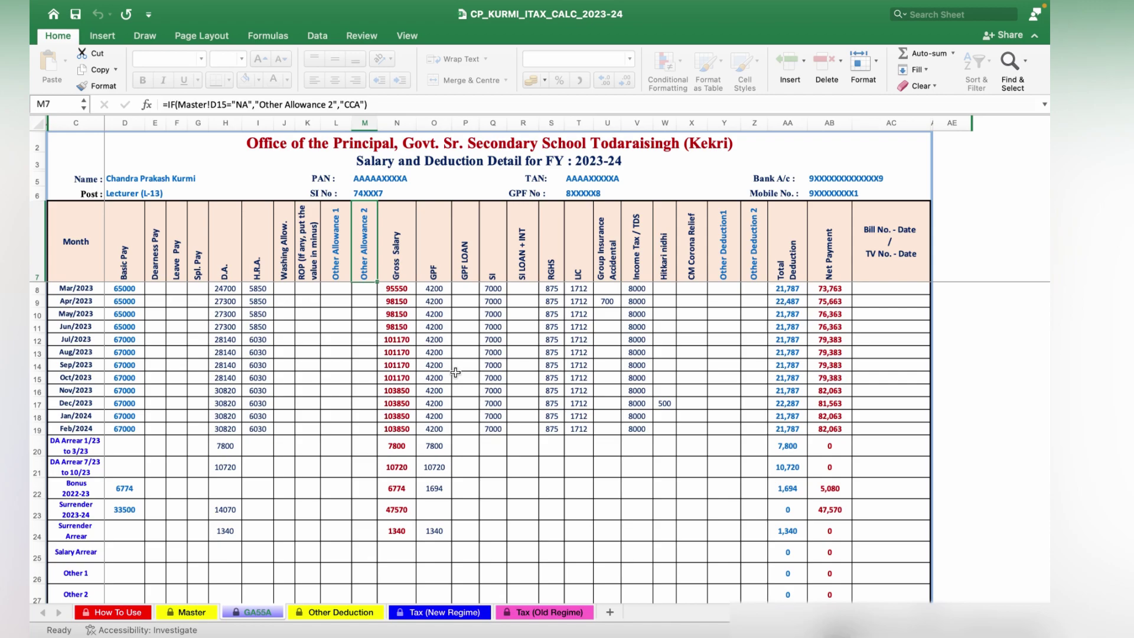
left_click(357, 614)
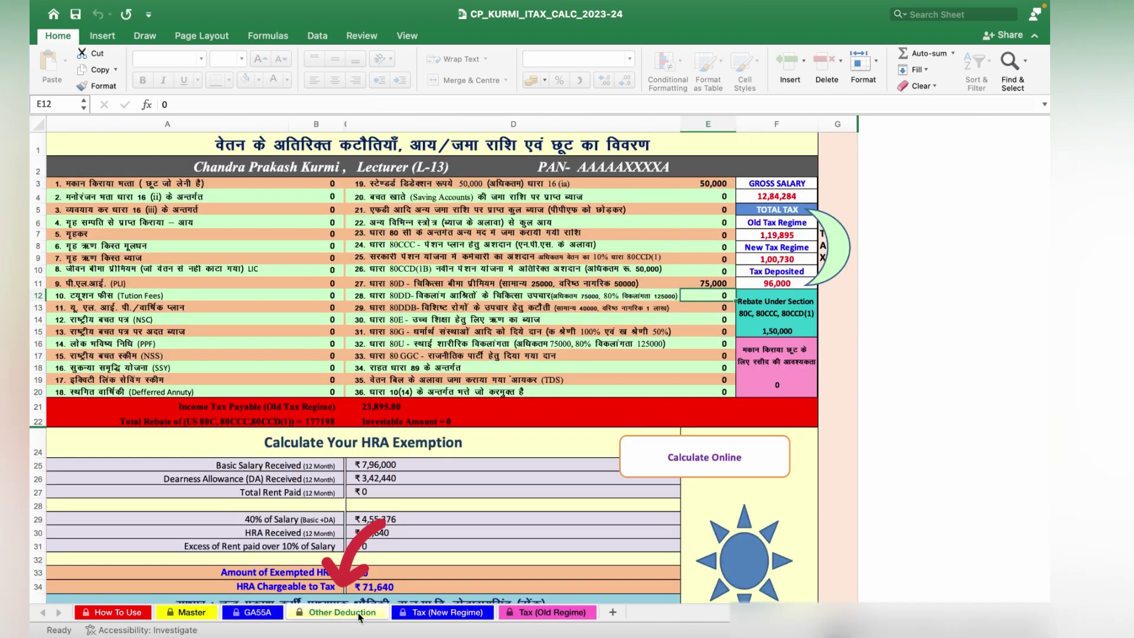
scroll(489, 585, "down", 4)
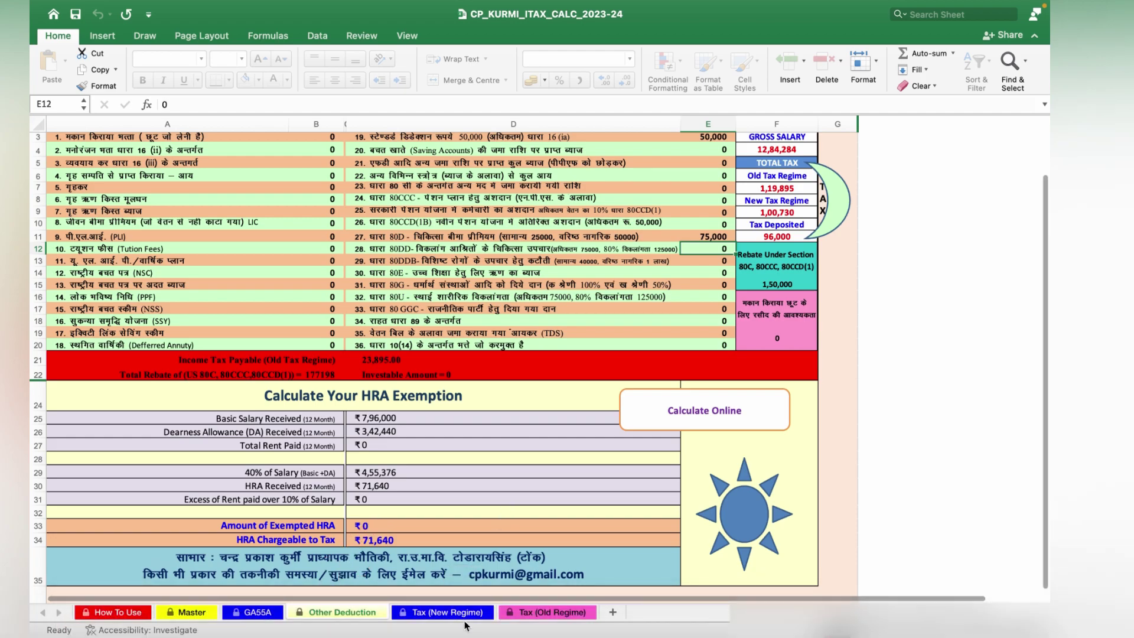
left_click(466, 617)
left_click(538, 618)
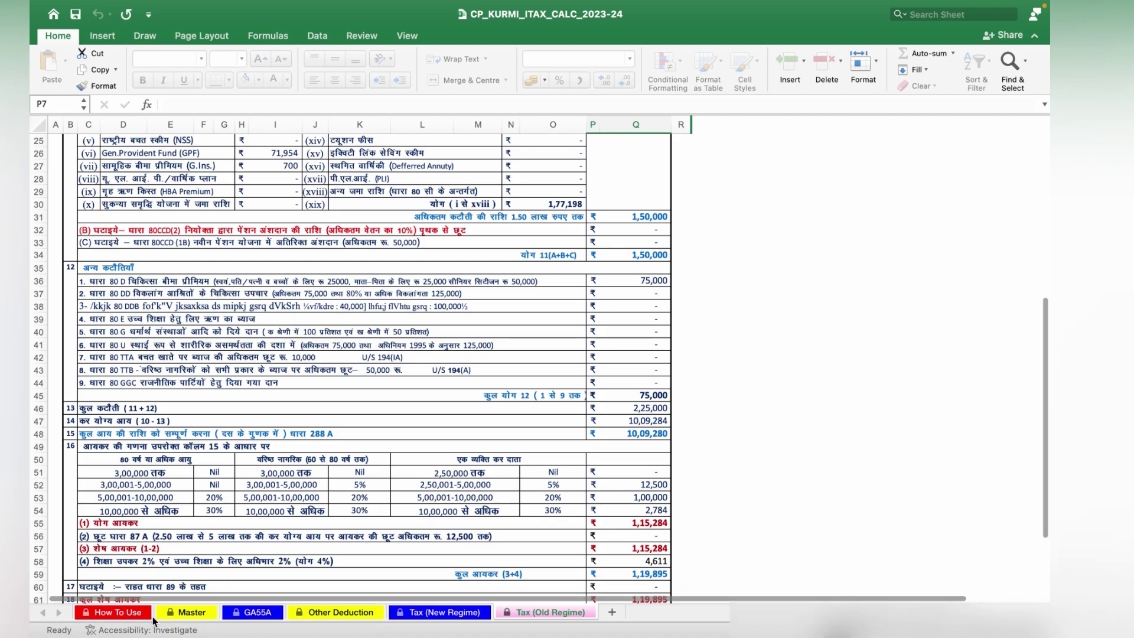
left_click(125, 611)
scroll(354, 406, "up", 1)
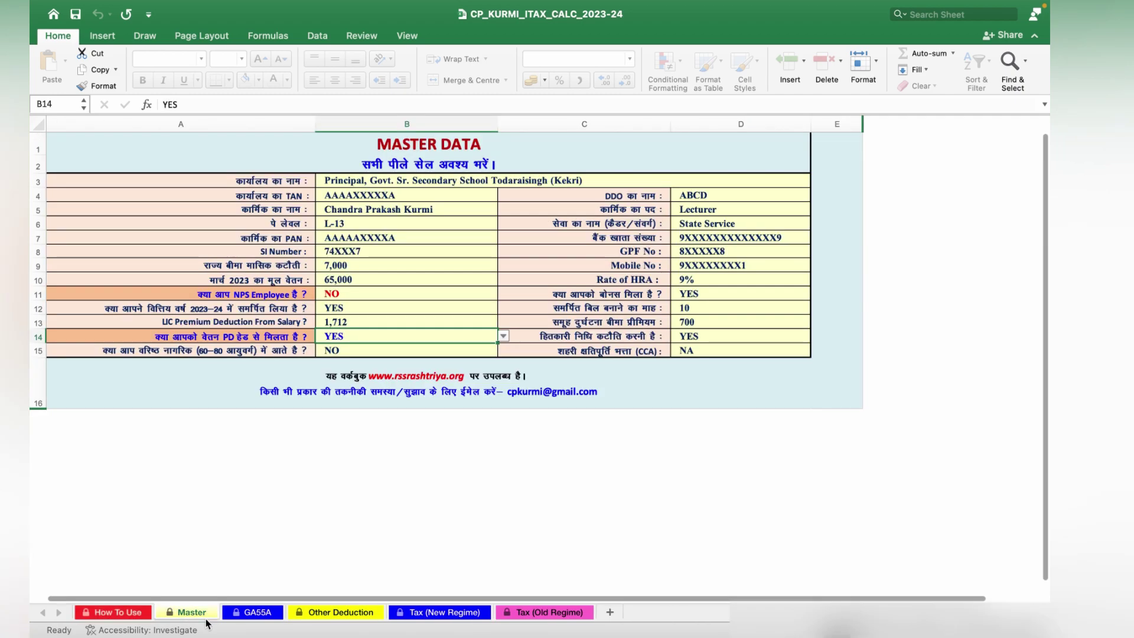
On the Master sheet, change the employee name to abc.
left_click(193, 611)
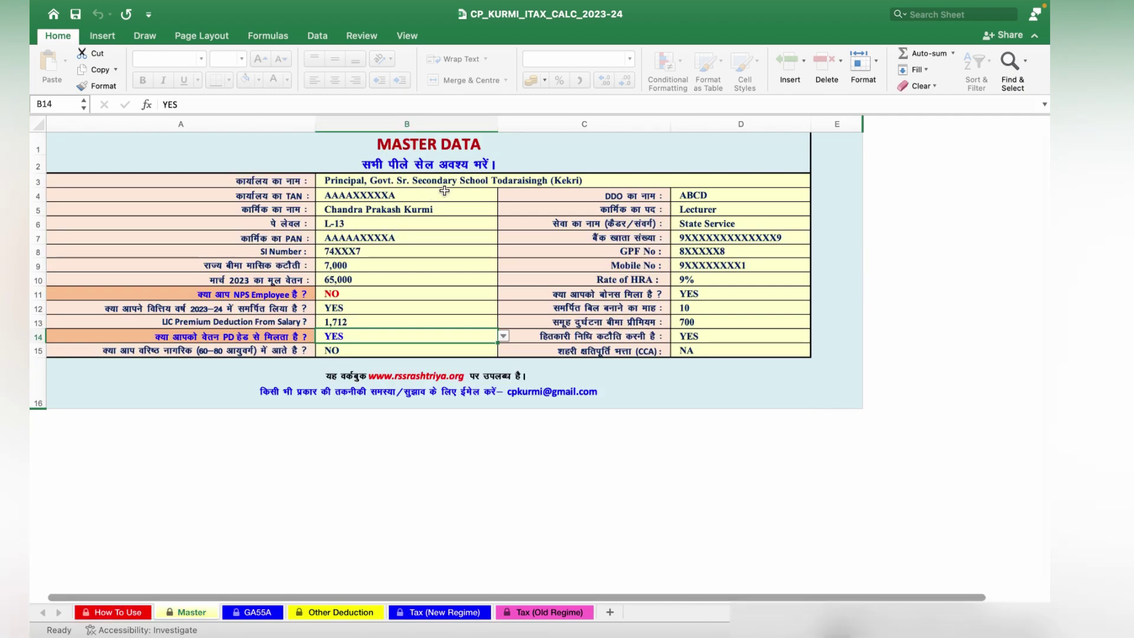
left_click(447, 183)
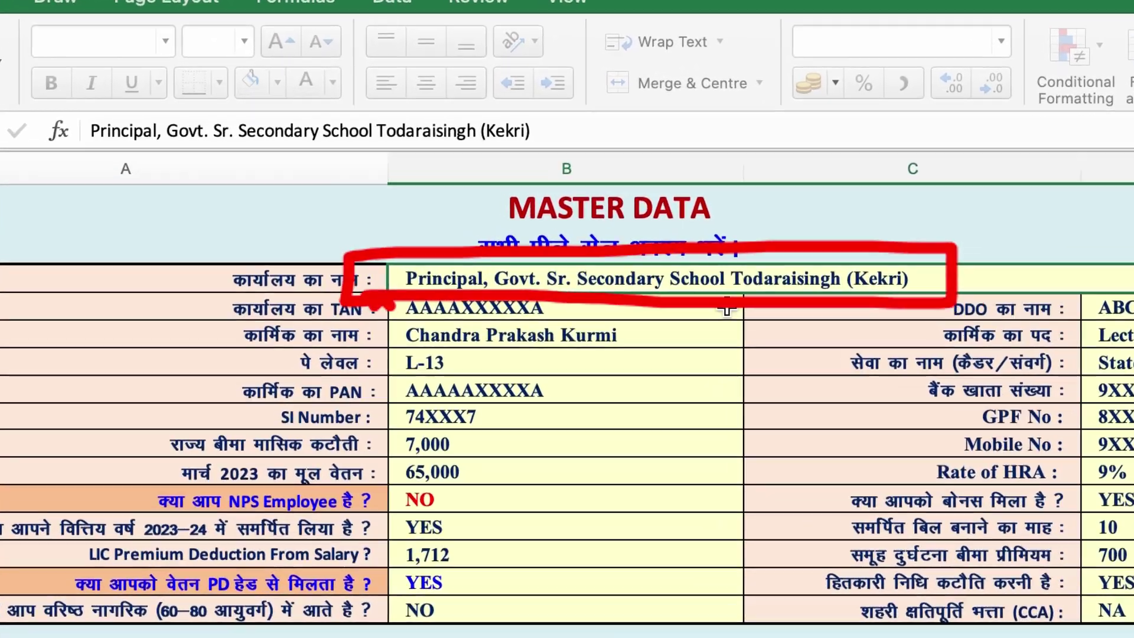
left_click(562, 229)
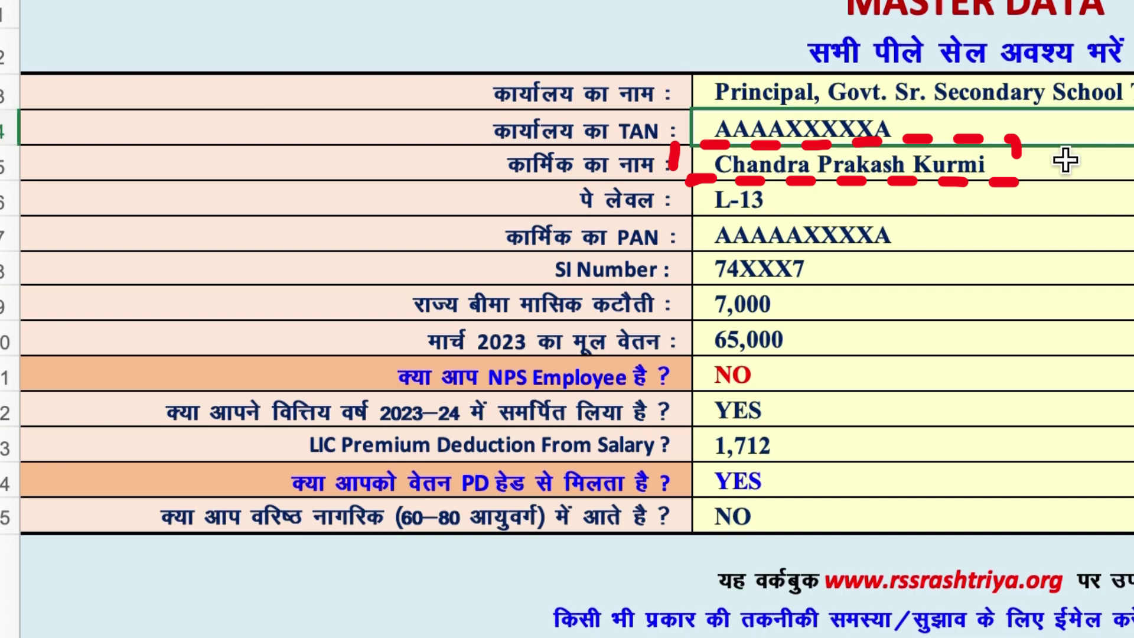
left_click(1056, 174)
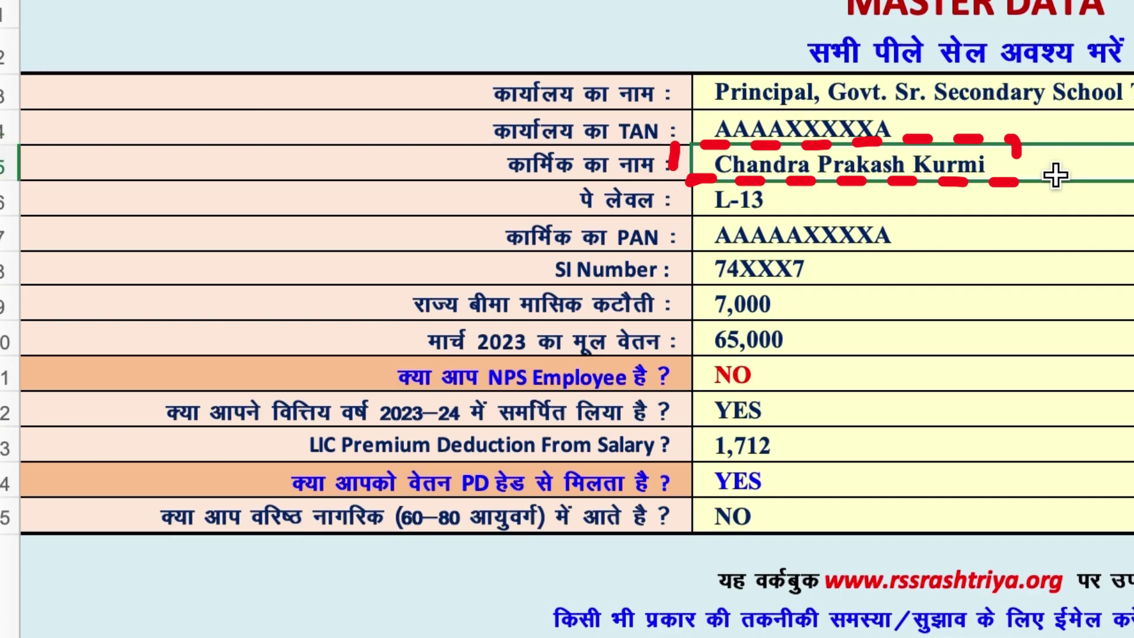
type("abc")
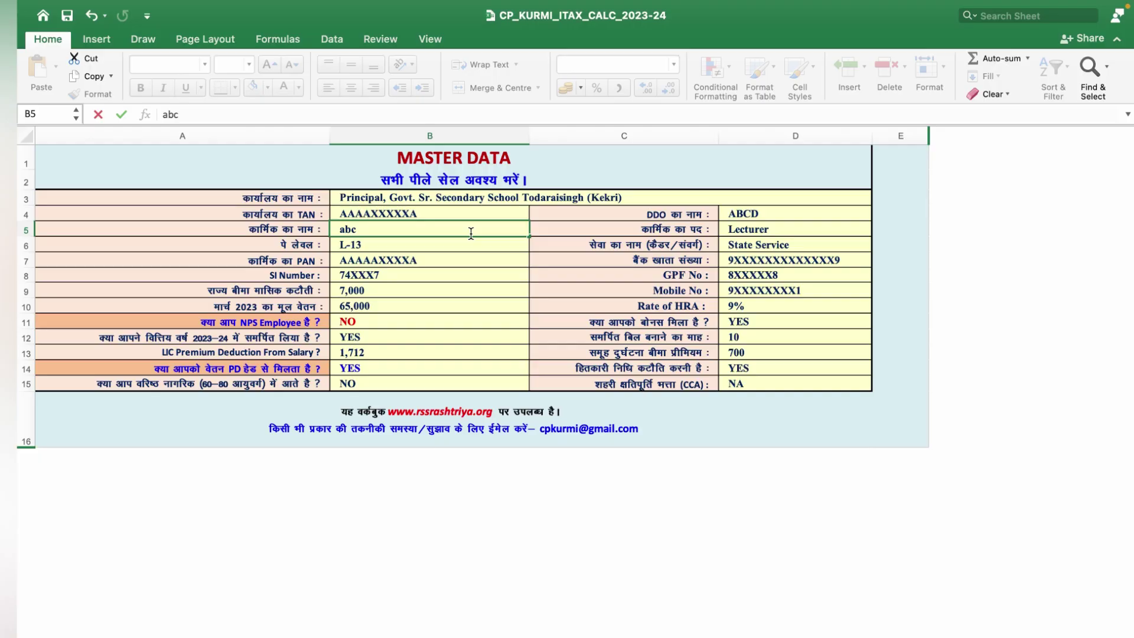
key("Return")
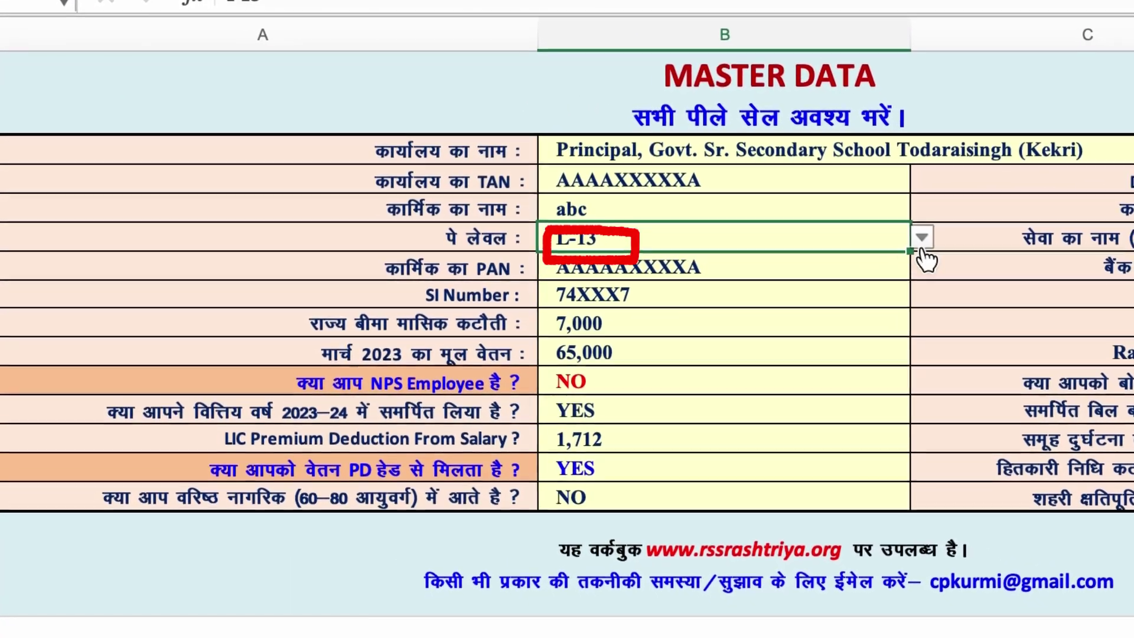
Change the pay level from L-13 to L-10.
left_click(927, 240)
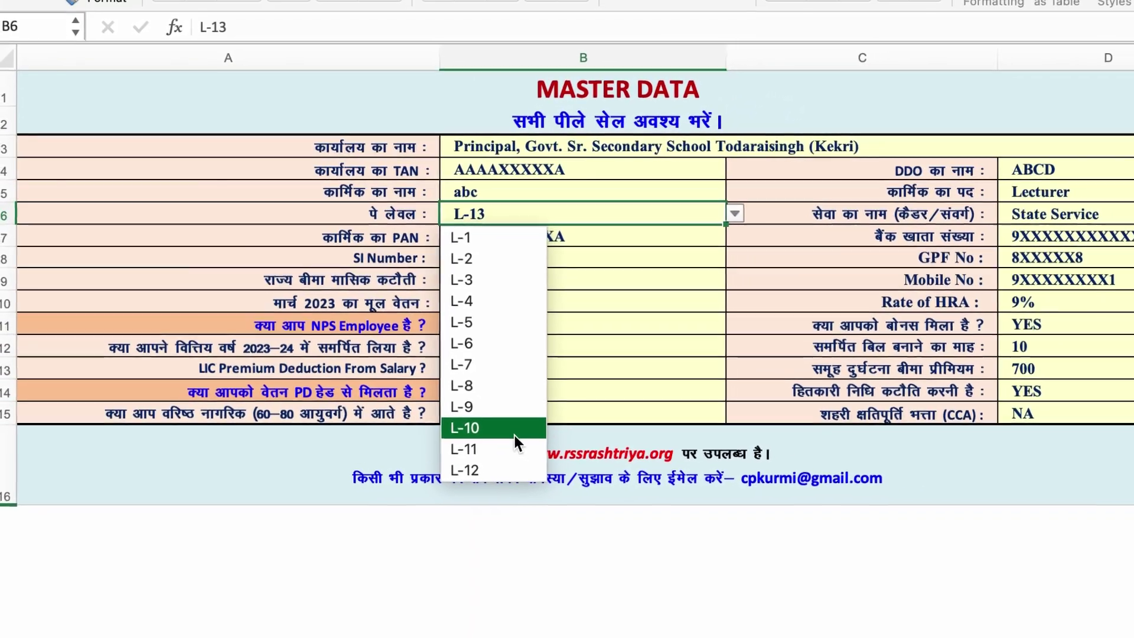
left_click(528, 442)
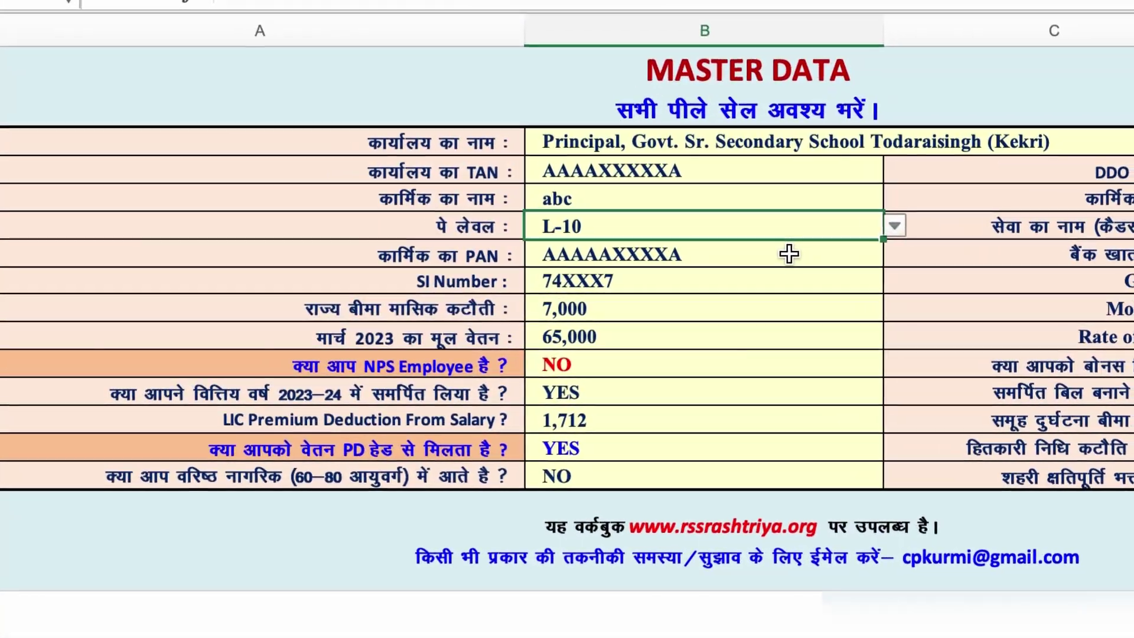
left_click(772, 251)
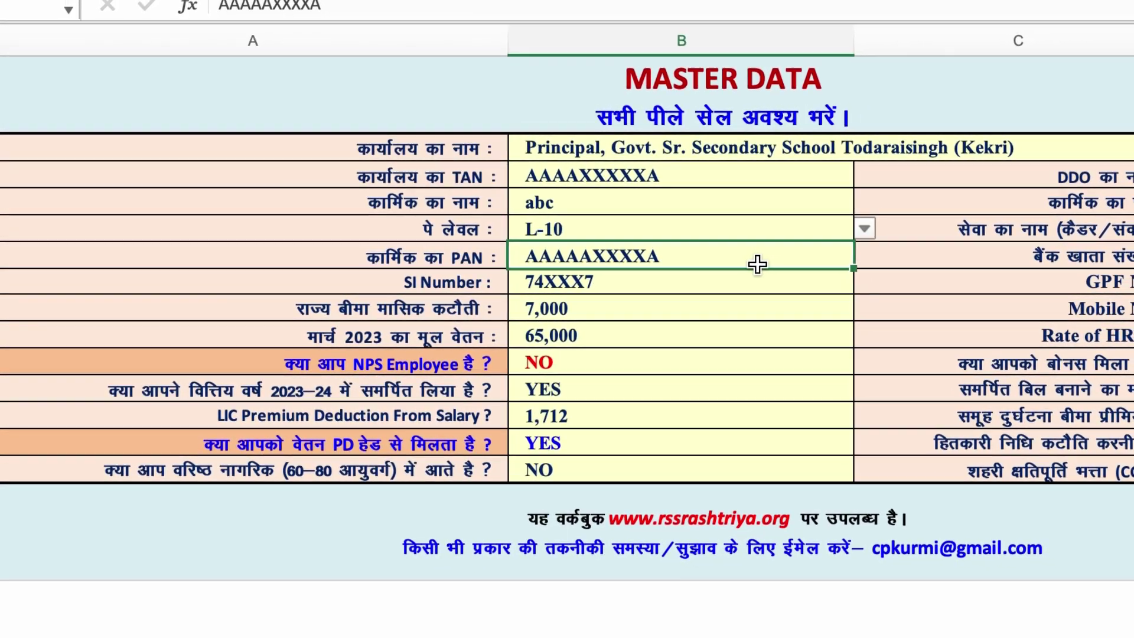
Enter 5,000 as the monthly state insurance deduction in place of 7,000.
left_click(720, 285)
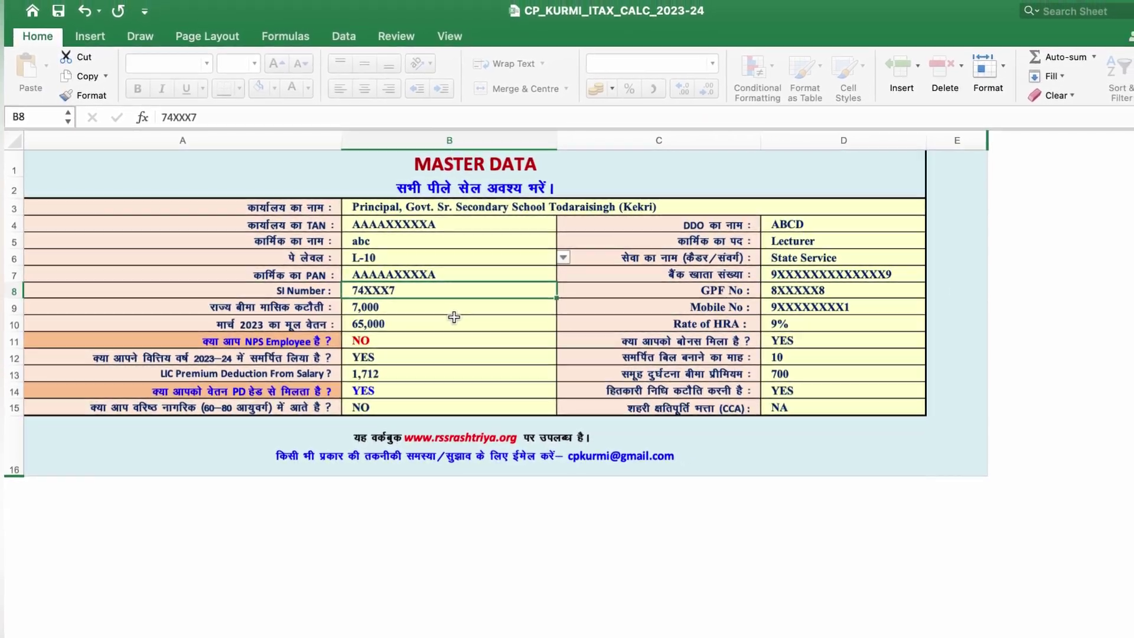
key("Return")
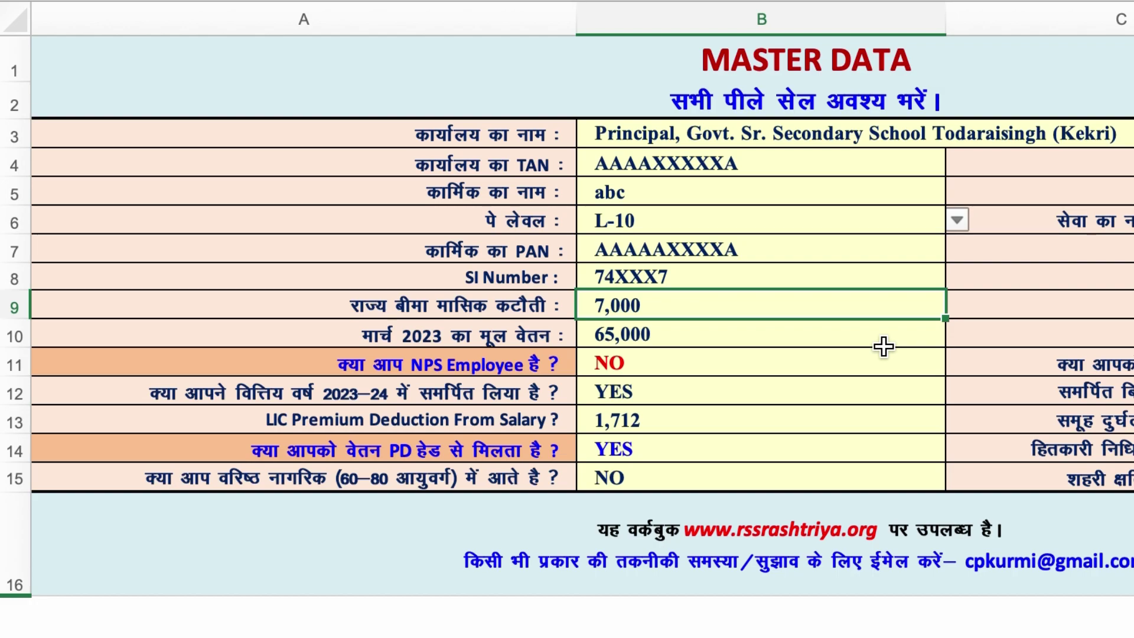
type("5000")
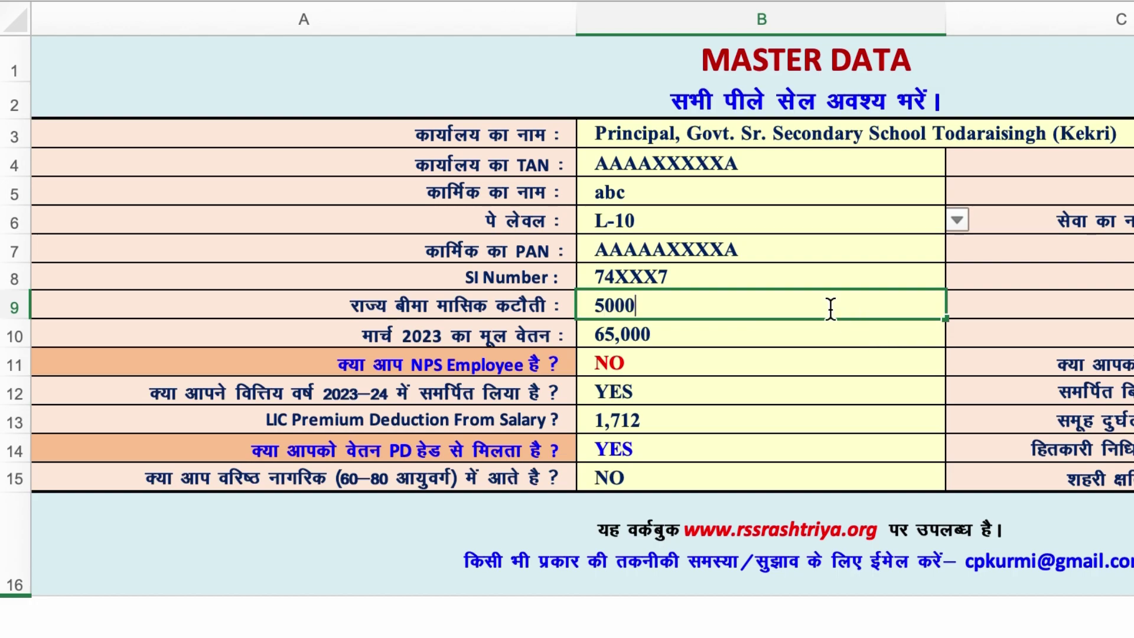
left_click(809, 332)
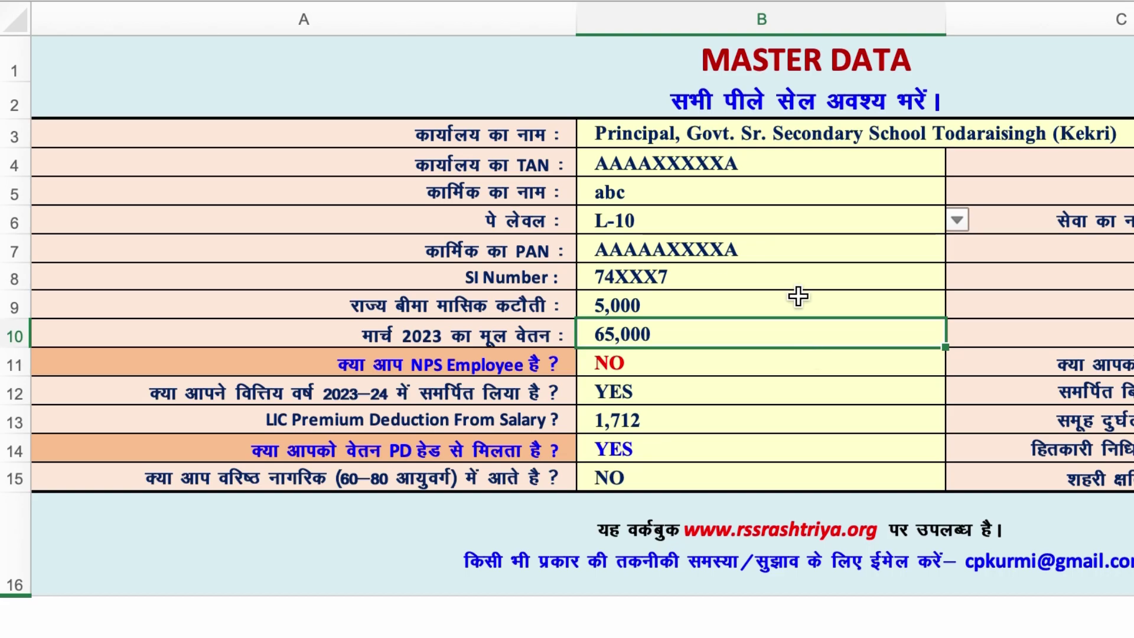
scroll(461, 301, "up", 2)
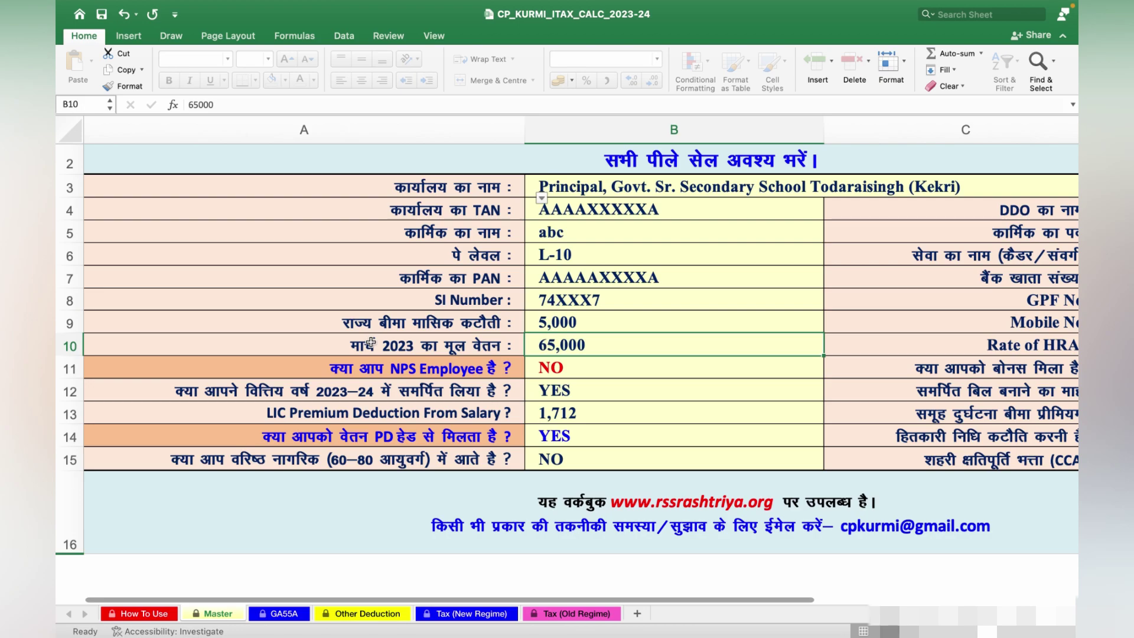
Enter 35,800 as the March 2023 basic pay.
scroll(370, 343, "down", 3)
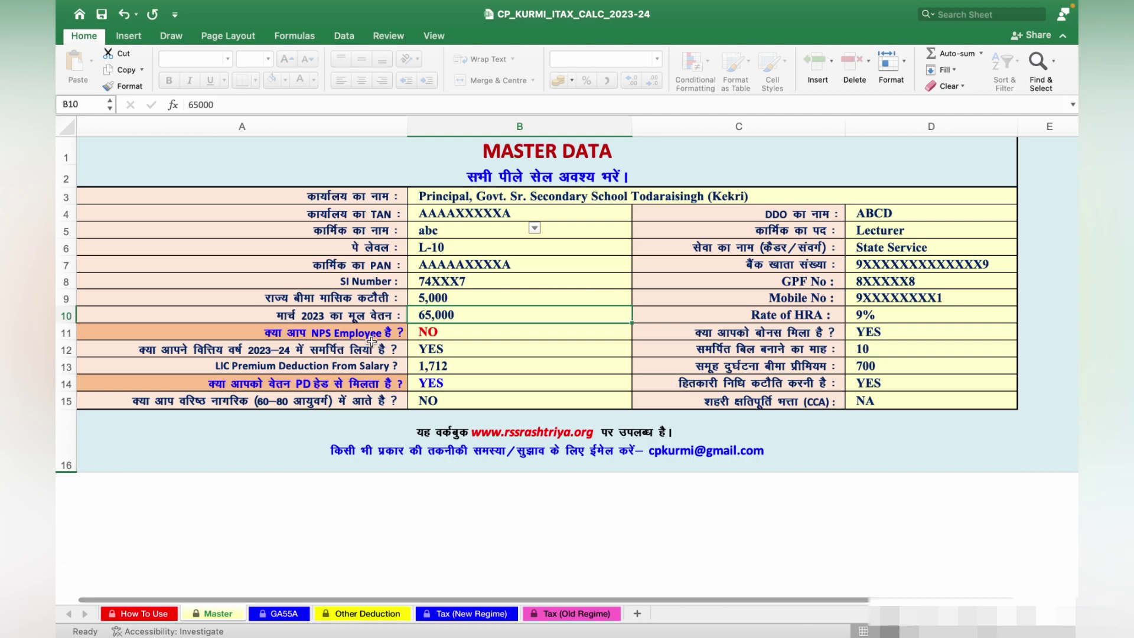
scroll(443, 317, "down", 1)
scroll(443, 317, "down", 1)
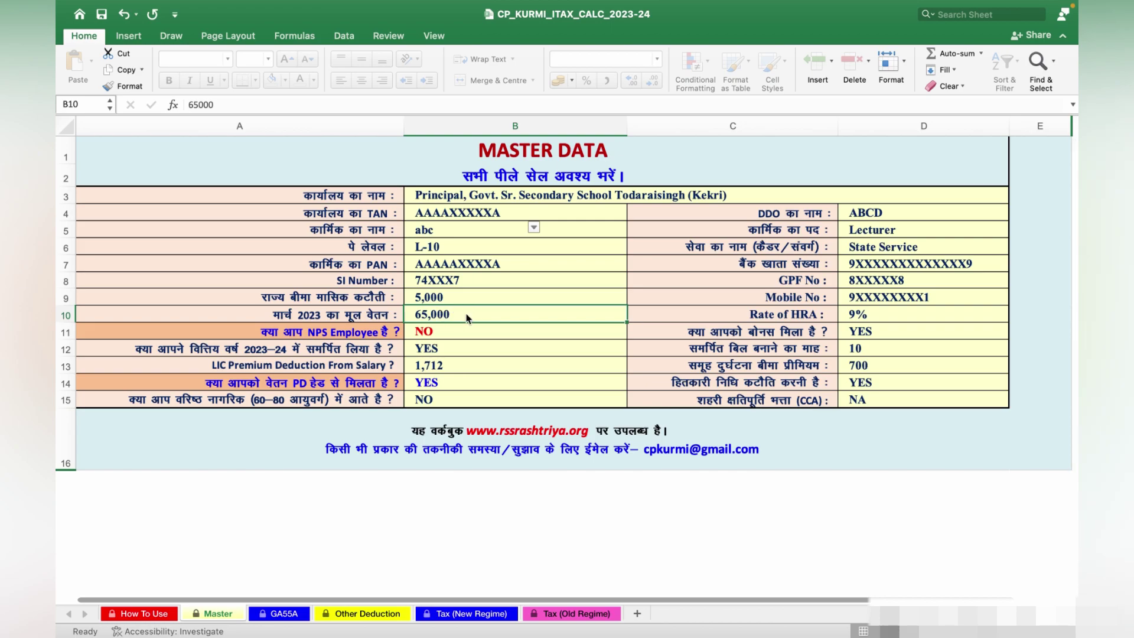
type("358")
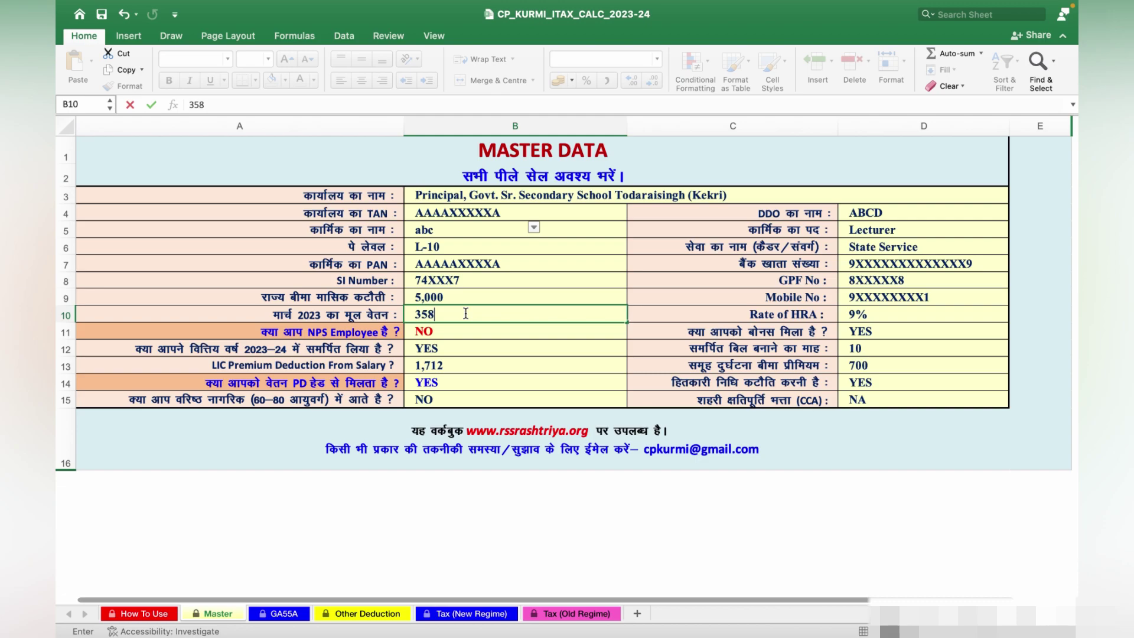
type("00")
key("Return")
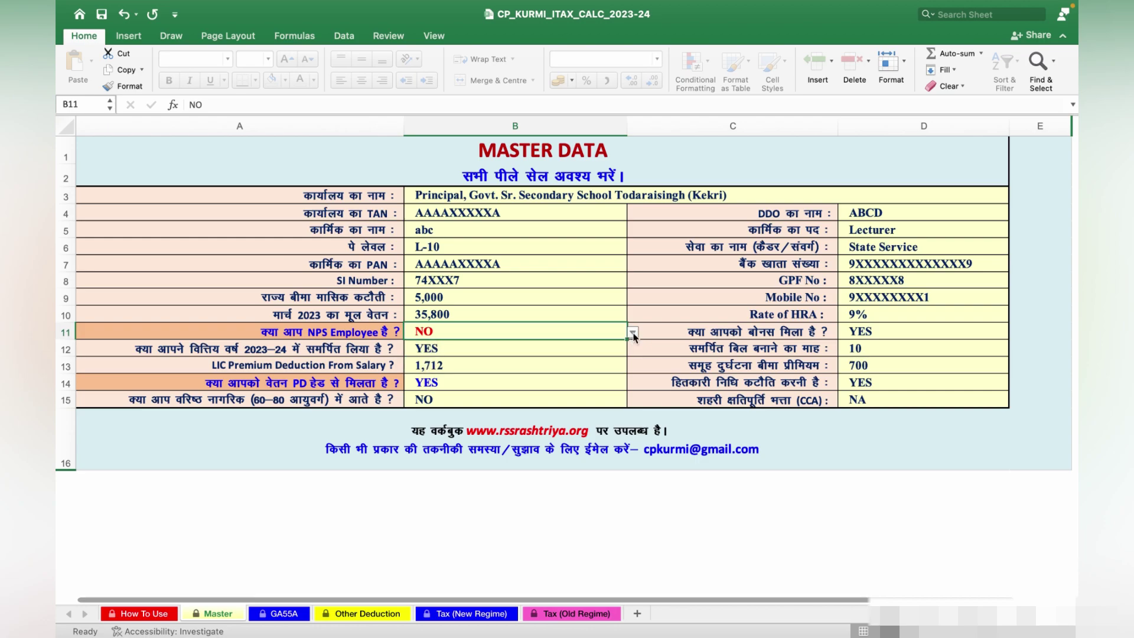
Set surrendered leave to NO, LIC premium to 0, and PD-head salary to NO.
left_click(567, 352)
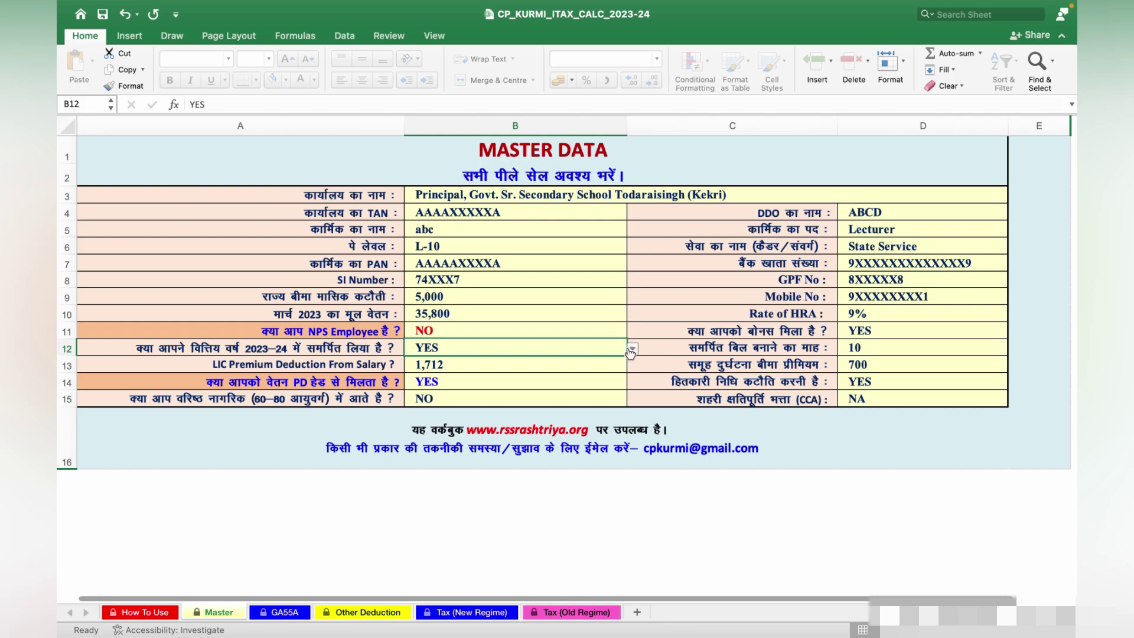
left_click(453, 369)
type("0")
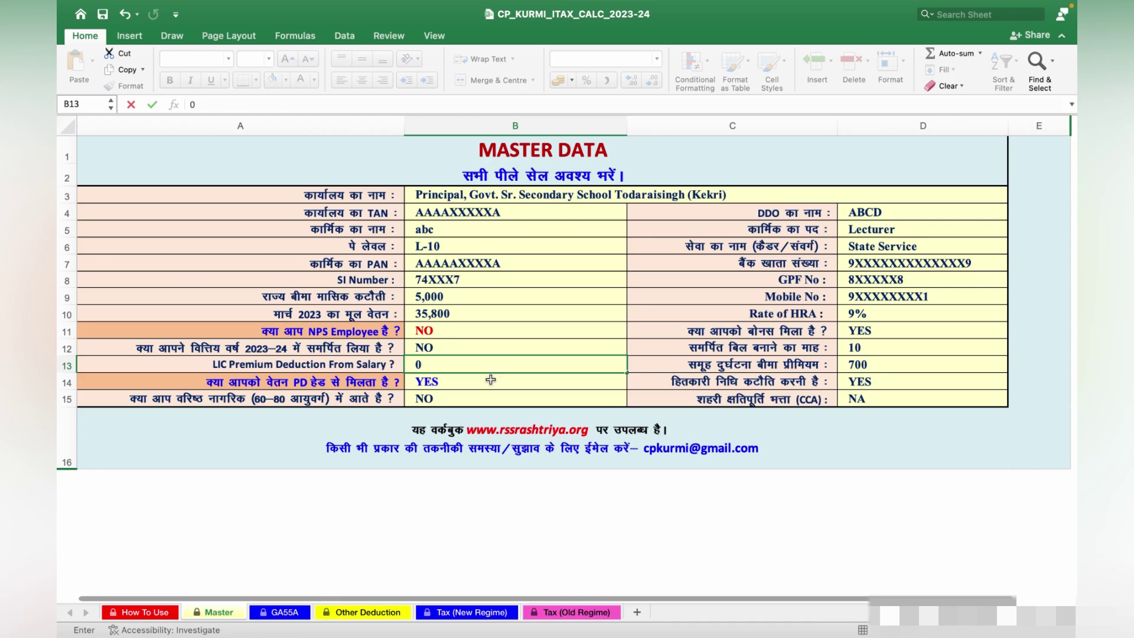
left_click(491, 380)
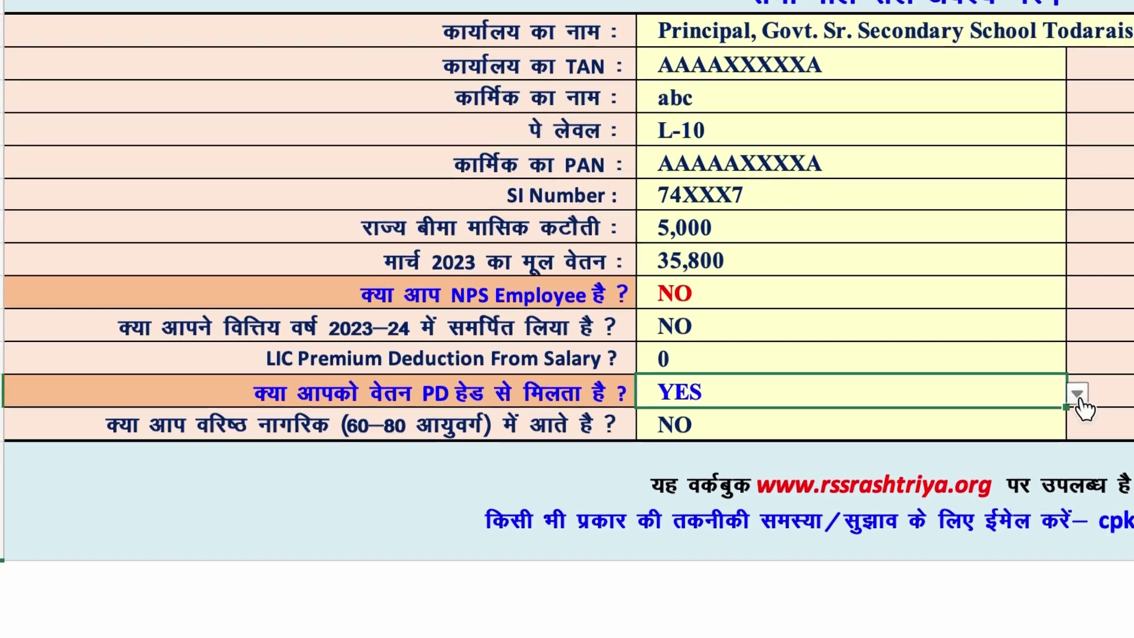
left_click(1078, 396)
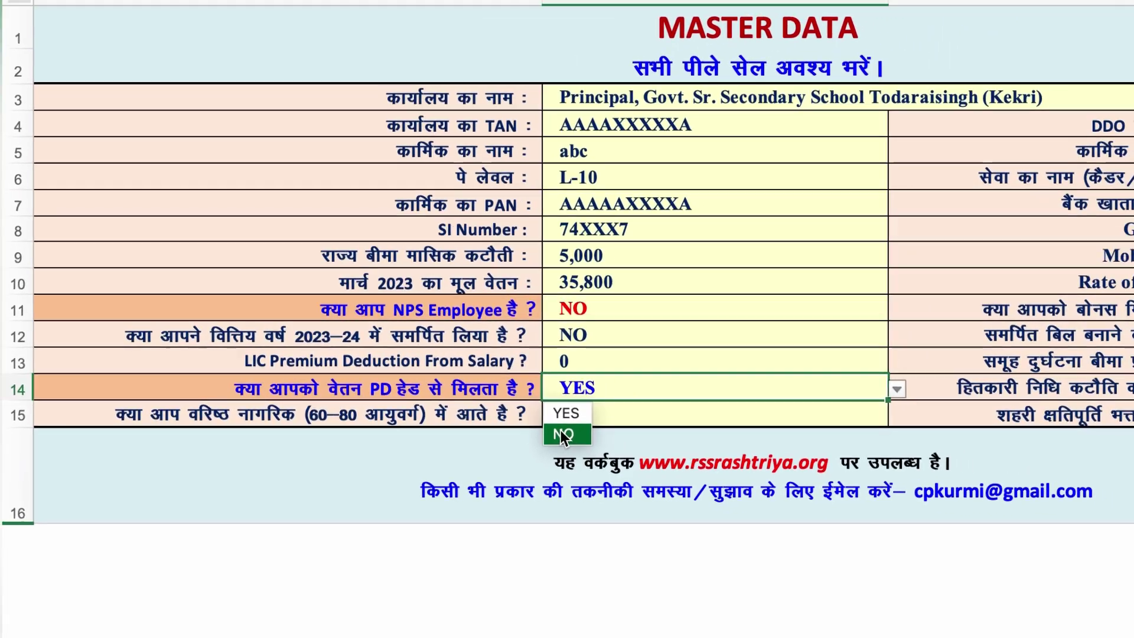
left_click(561, 434)
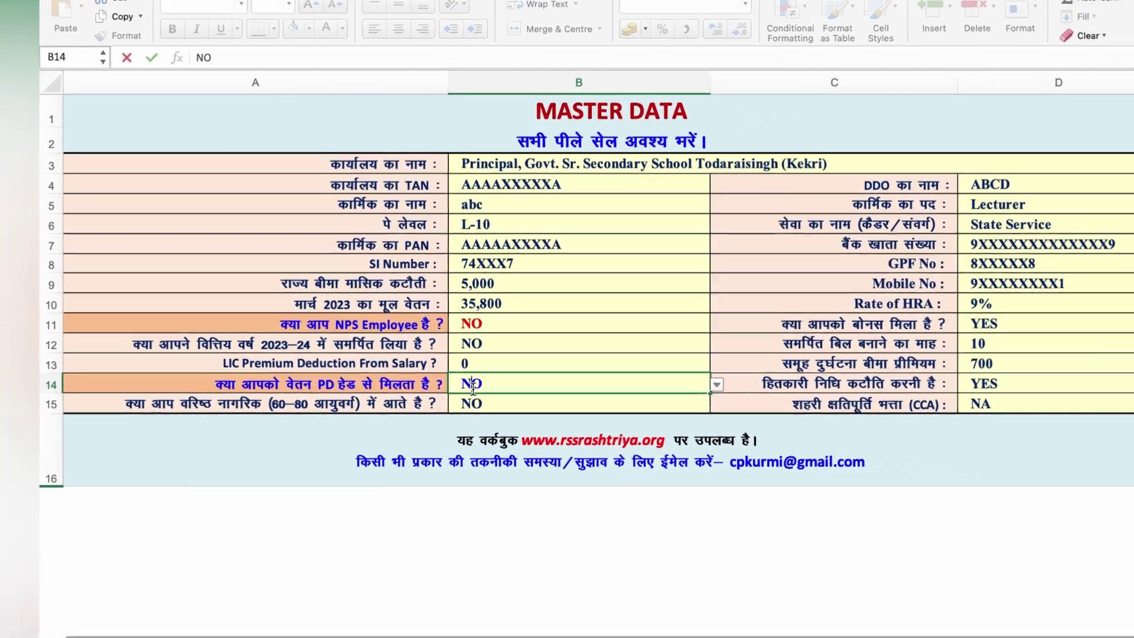
left_click(566, 399)
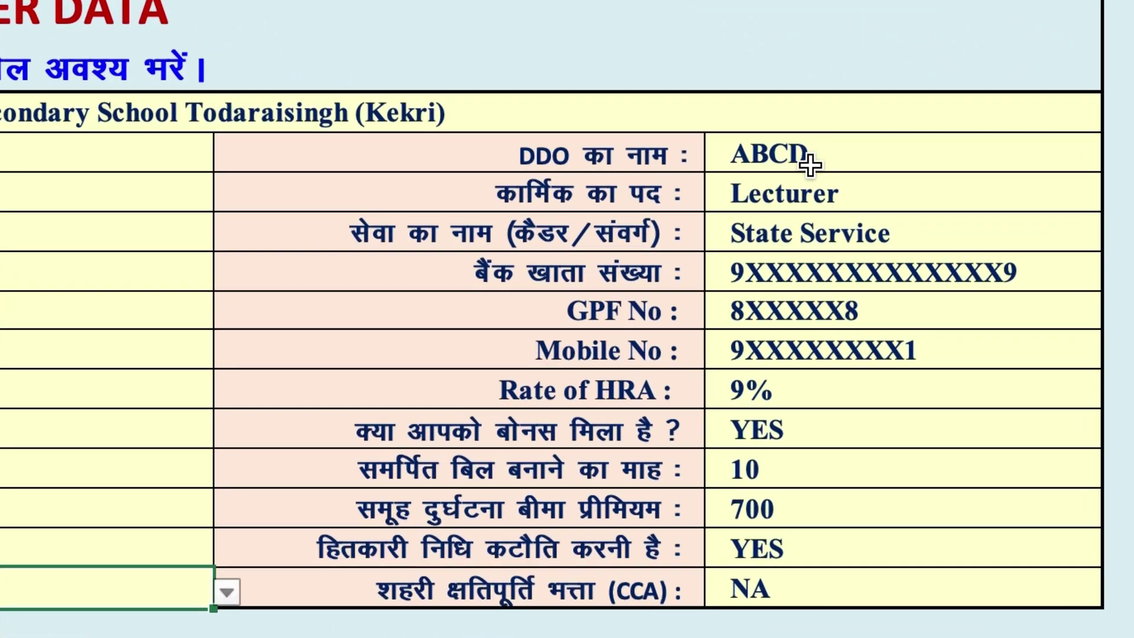
Replace the DDO name and set the employee's post to 'teacher level 1'.
left_click(810, 164)
type("xyz")
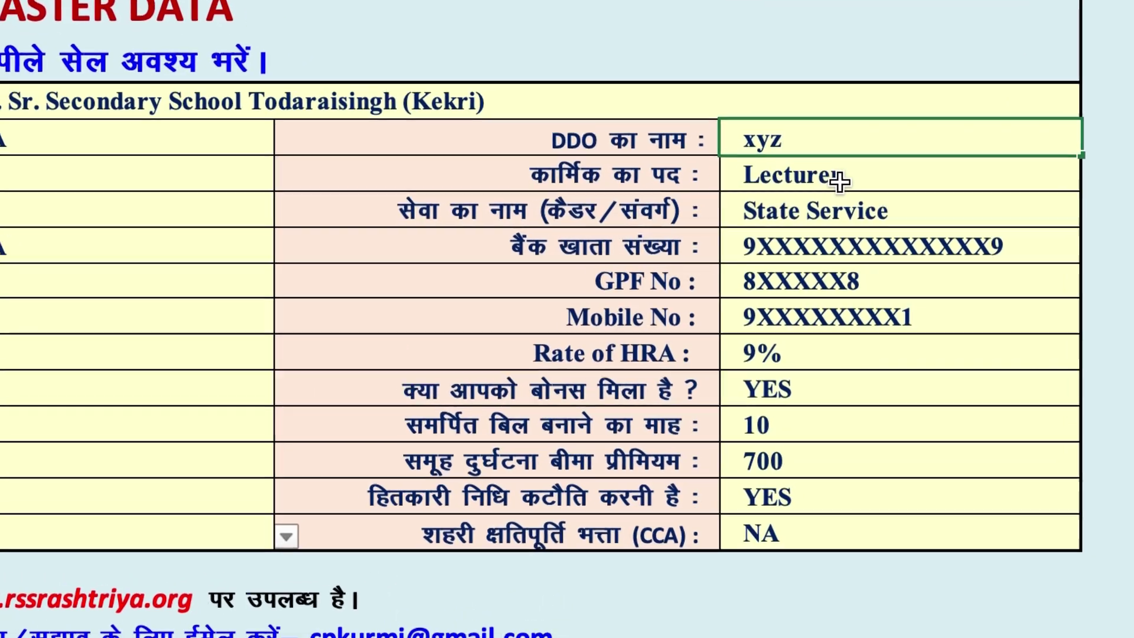
left_click(839, 182)
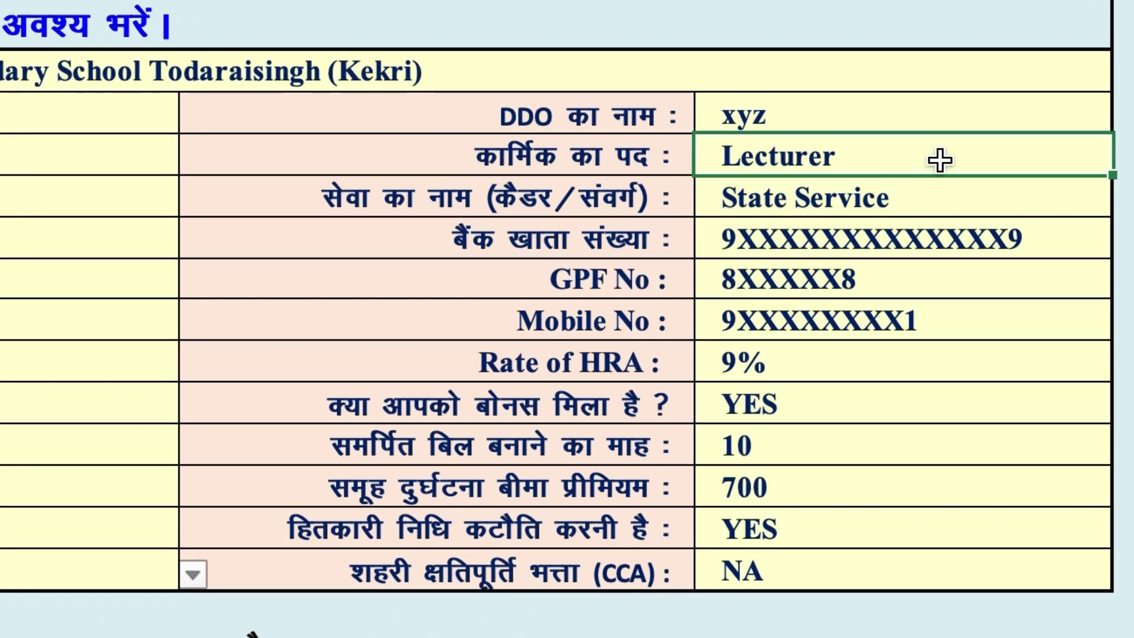
type("teacher le")
type("ve")
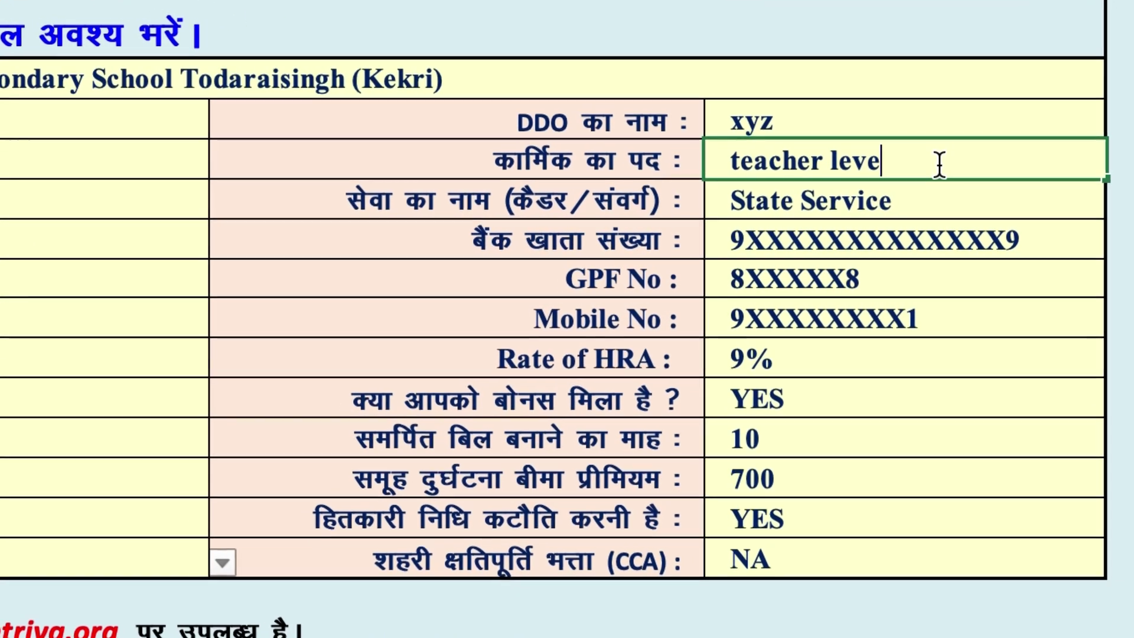
type("l 1")
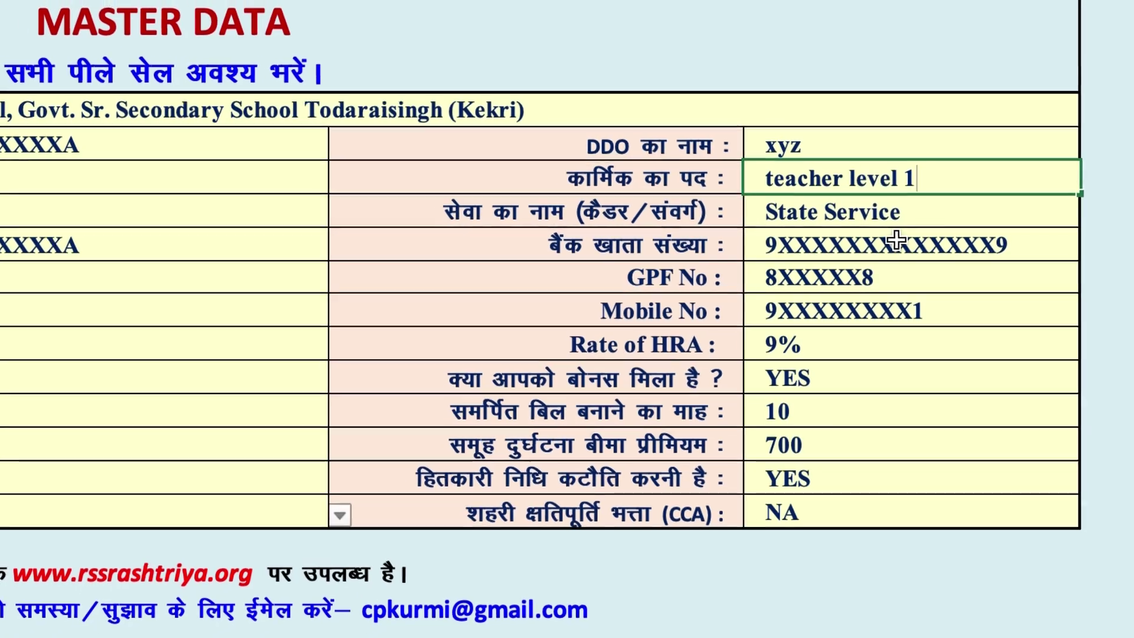
left_click(931, 222)
Set the service cadre to Subordinate and enter a new bank account number.
left_click(1077, 219)
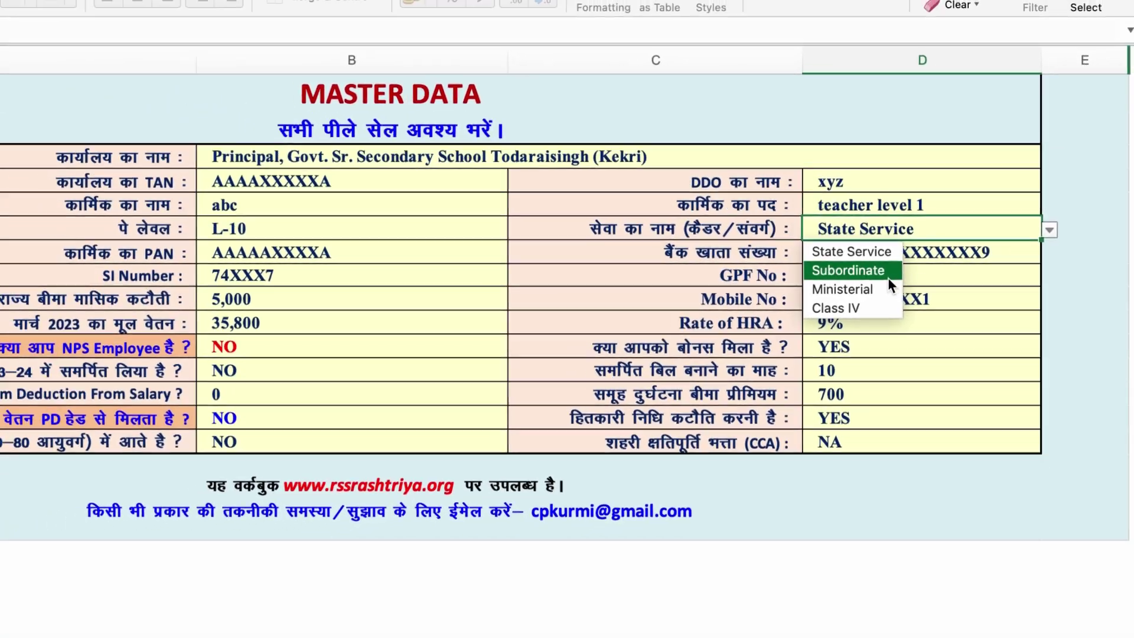
left_click(887, 272)
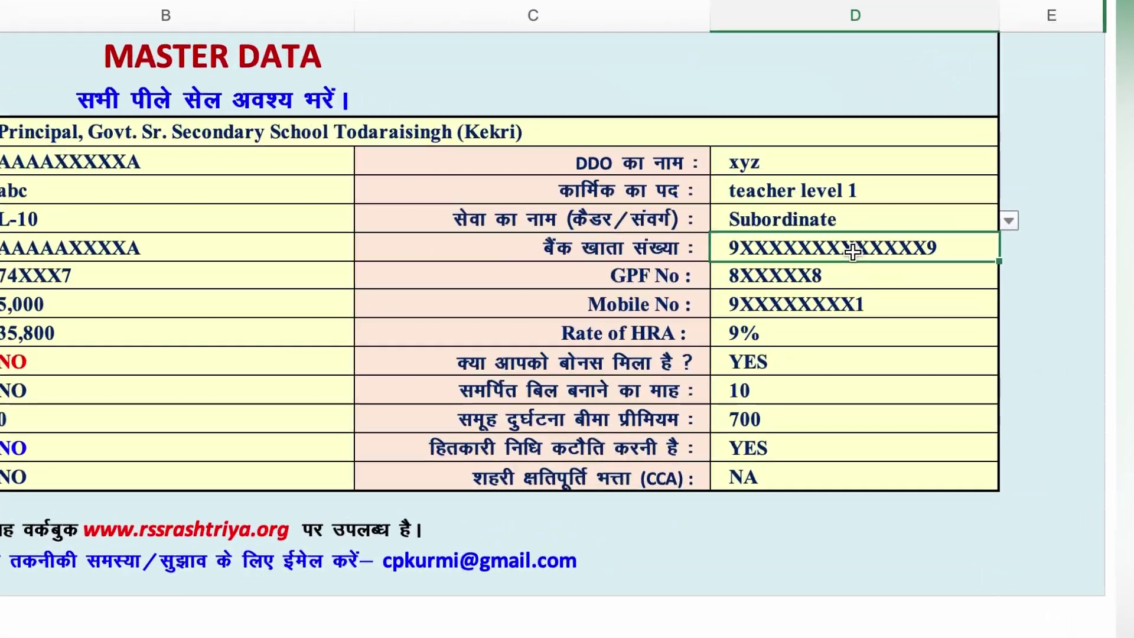
left_click(927, 257)
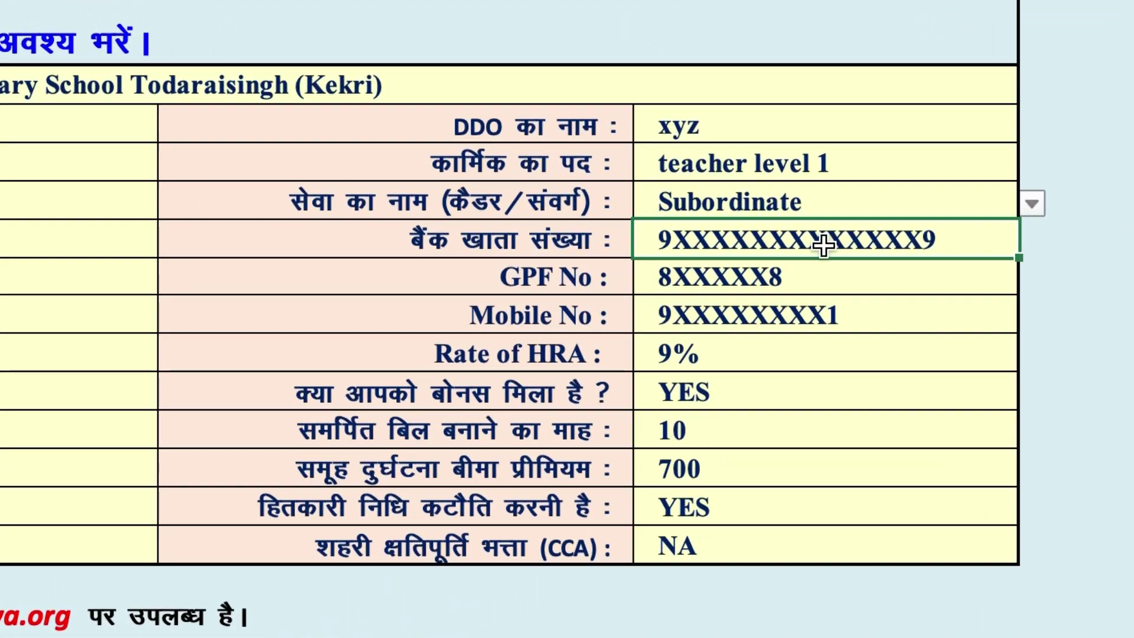
type("123456789")
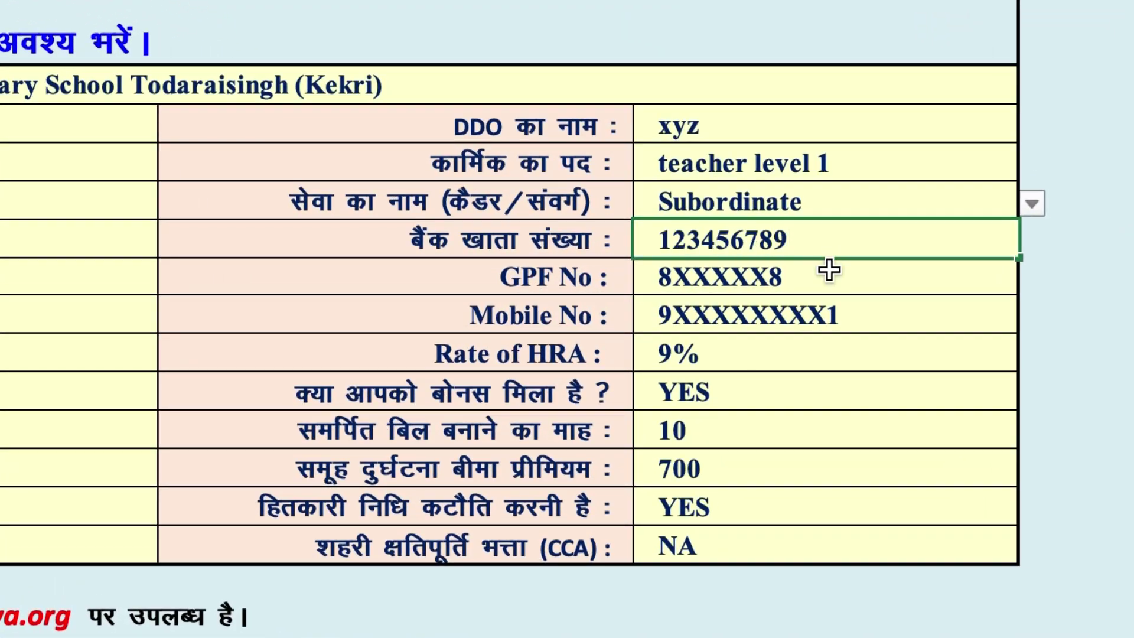
left_click(829, 269)
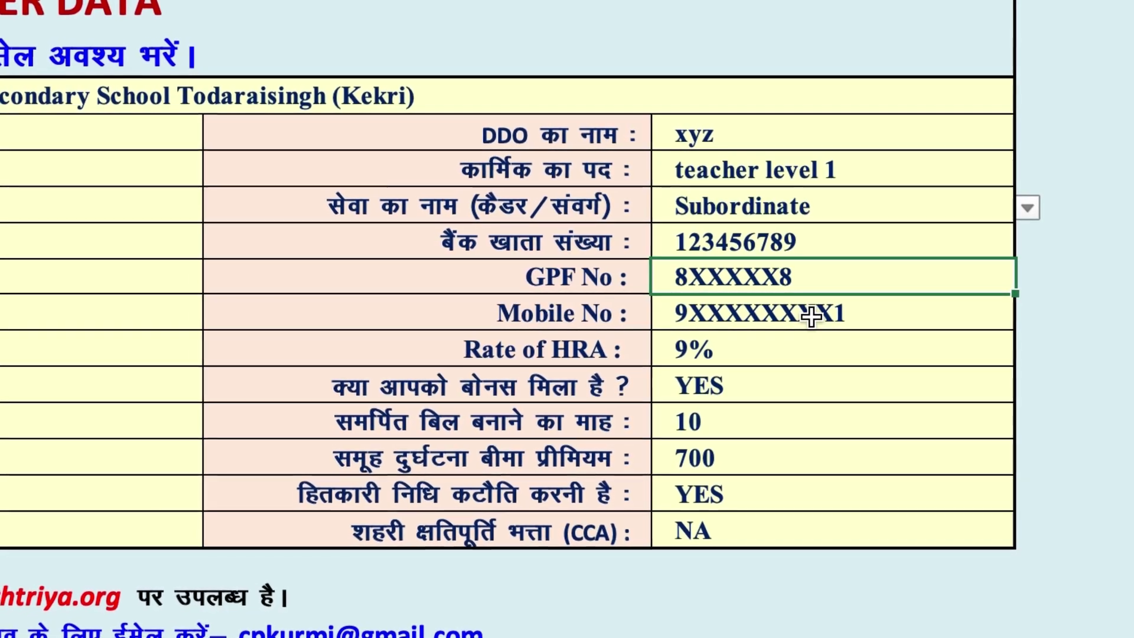
Review the Rate of HRA choices, keeping 9%, and check the bonus answer.
left_click(811, 316)
left_click(759, 349)
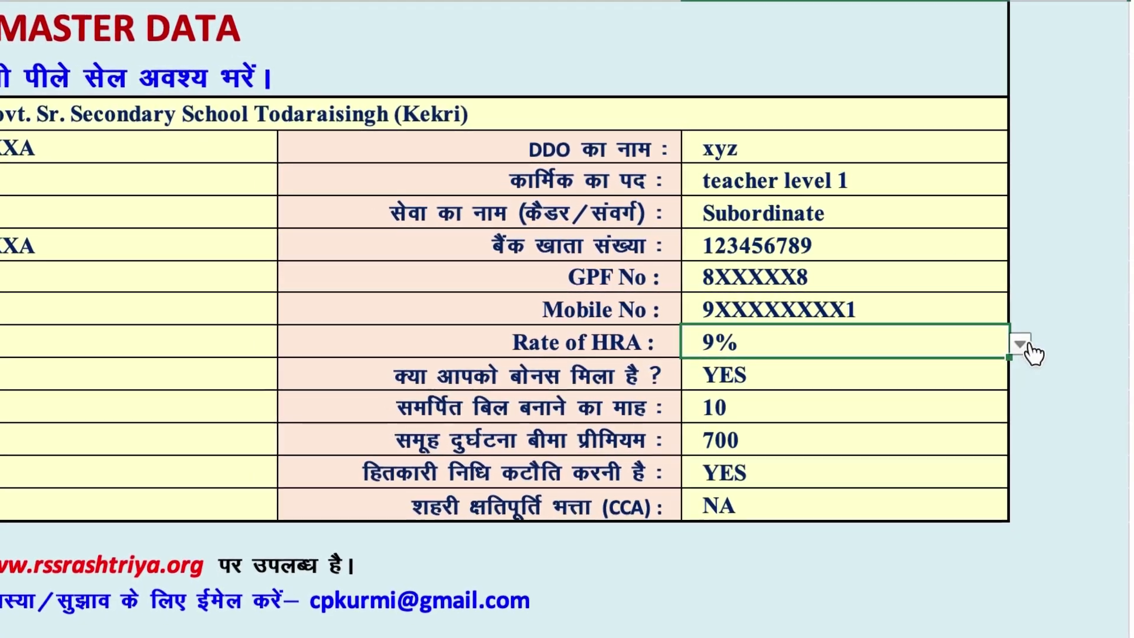
left_click(1021, 344)
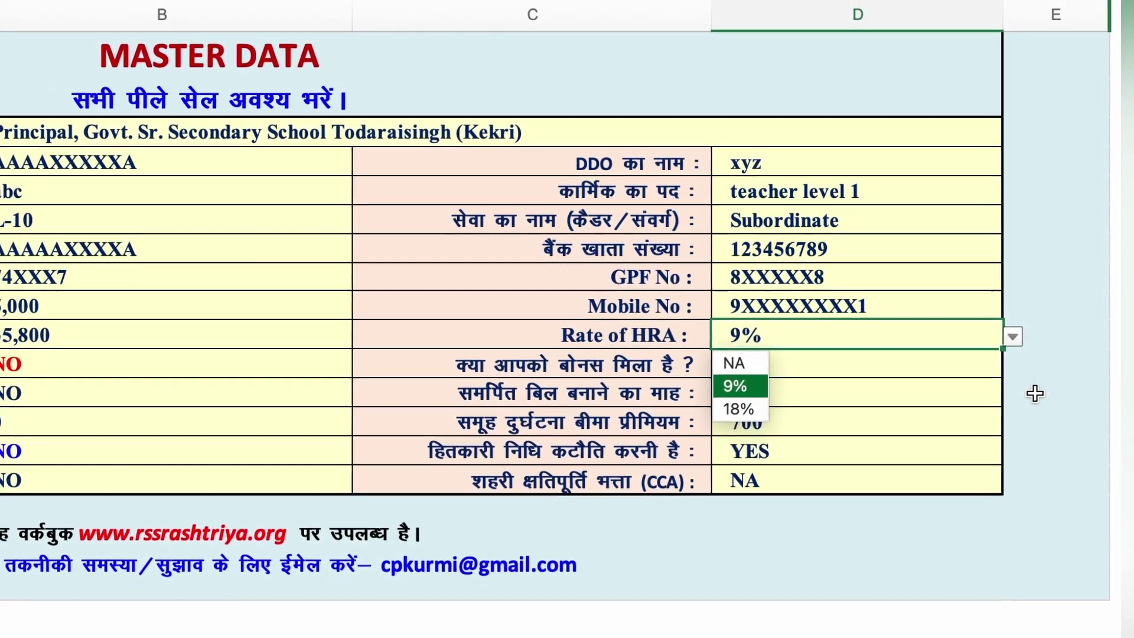
key("Escape")
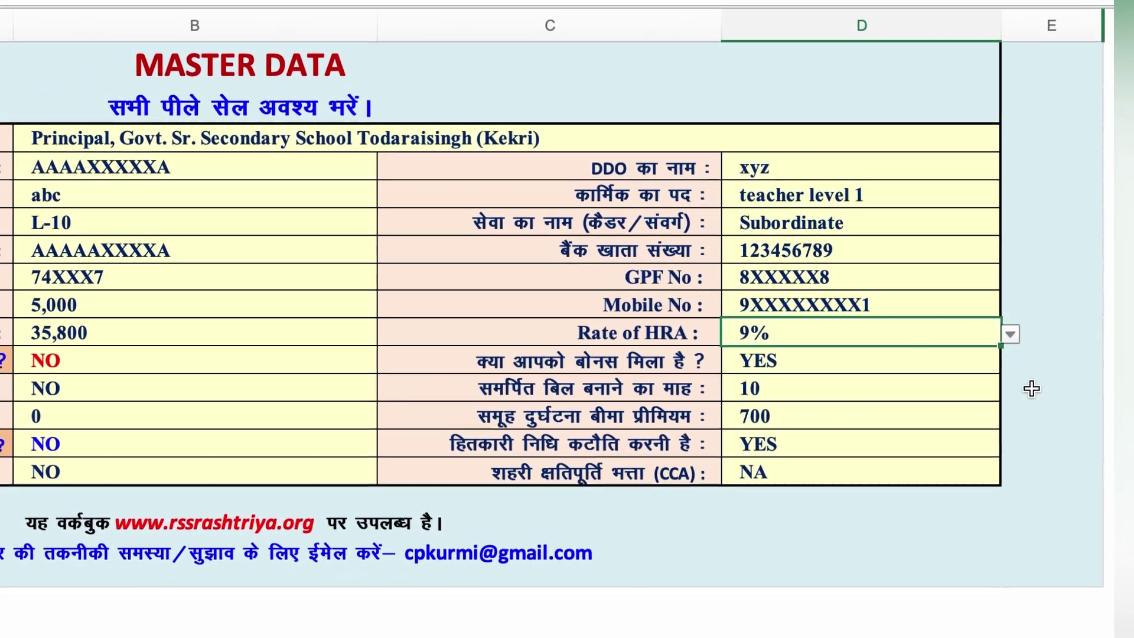
left_click(866, 364)
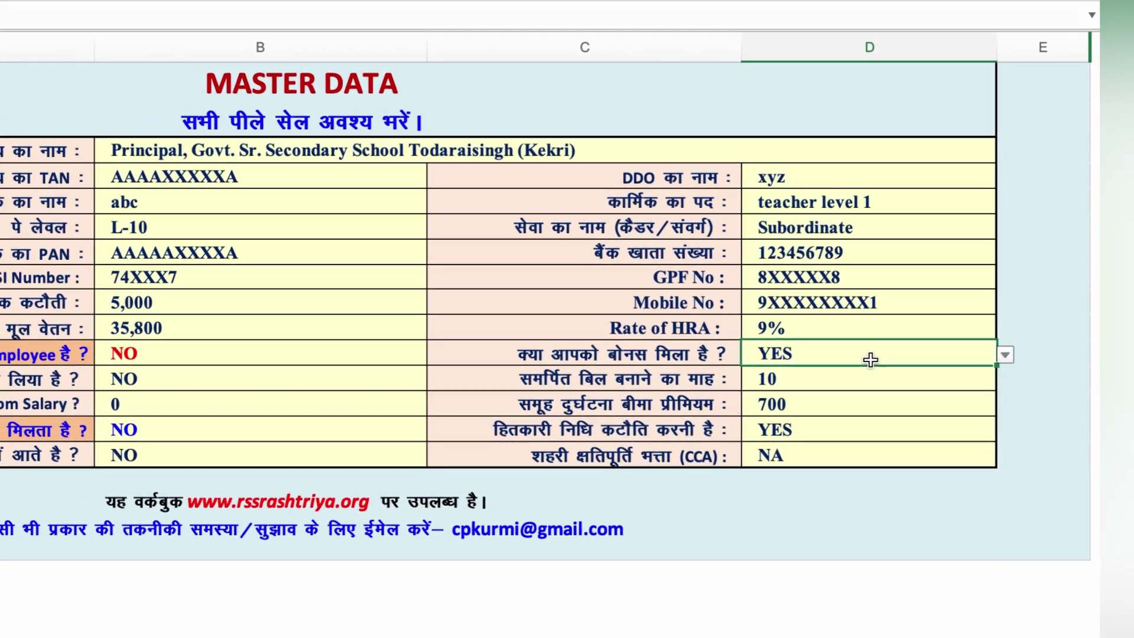
Set the surrender-bill month to NA, then check the insurance, Hitkari nidhi and CCA answers.
left_click(868, 378)
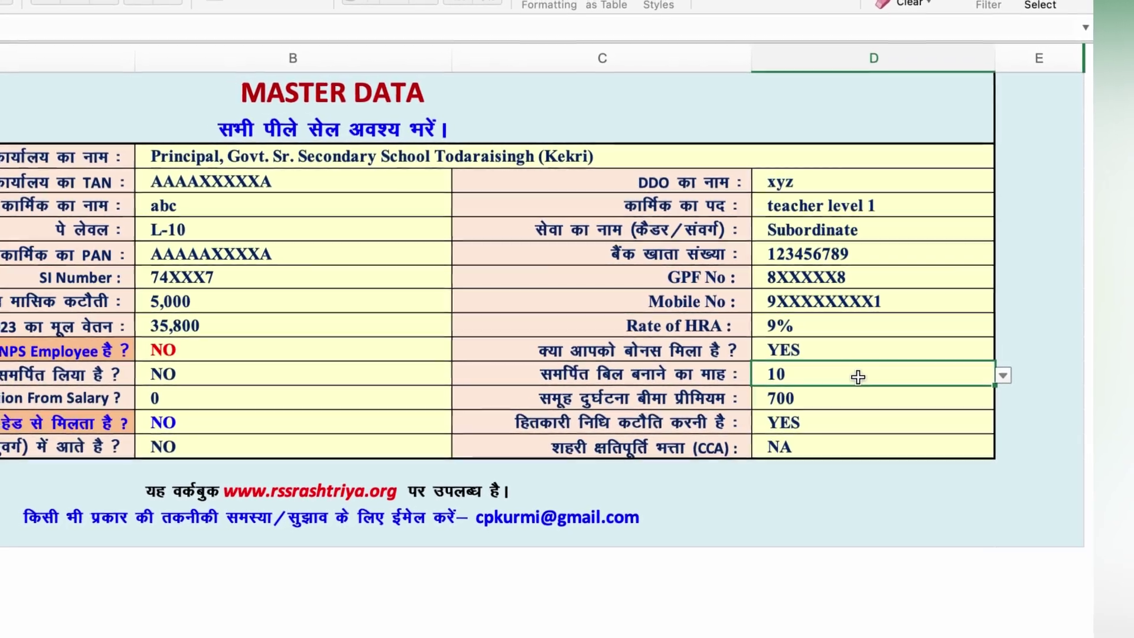
left_click(1002, 376)
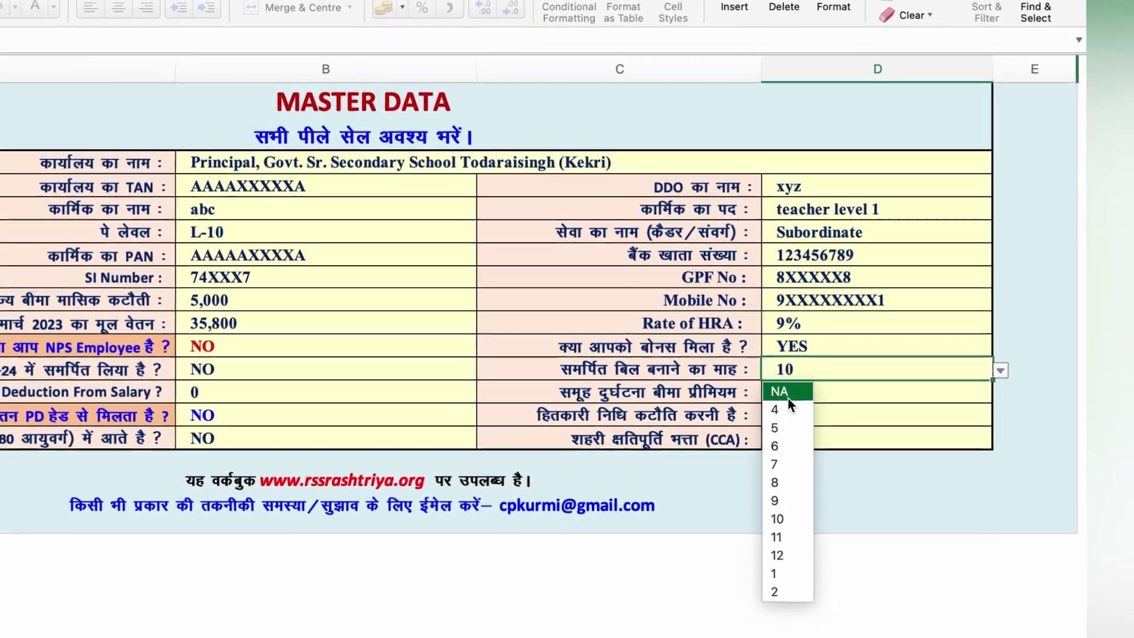
left_click(788, 394)
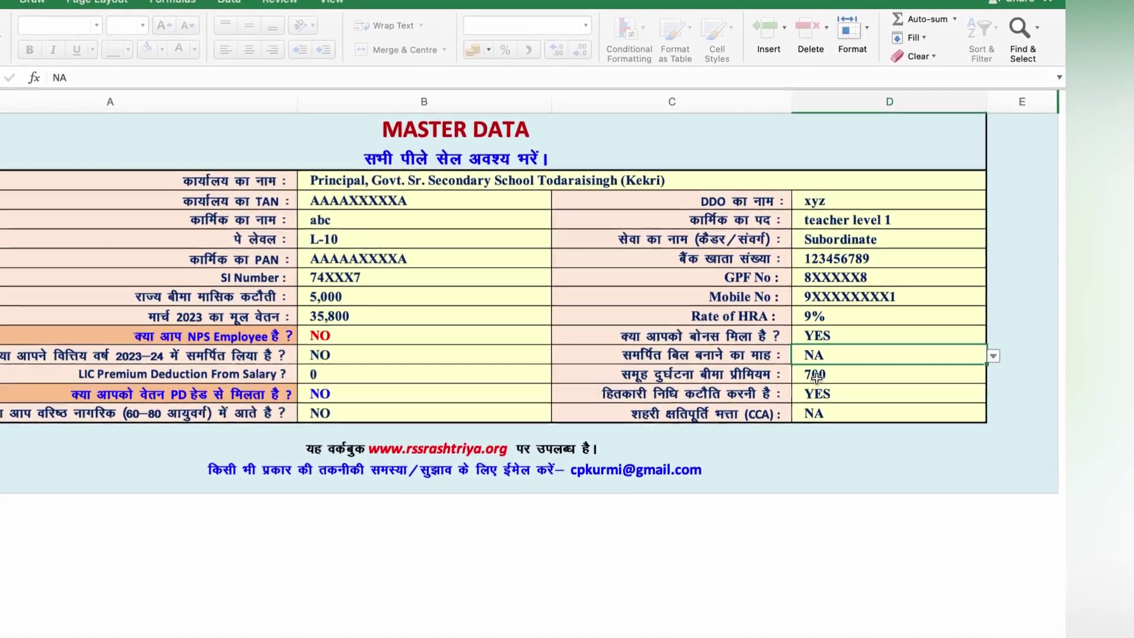
left_click(816, 375)
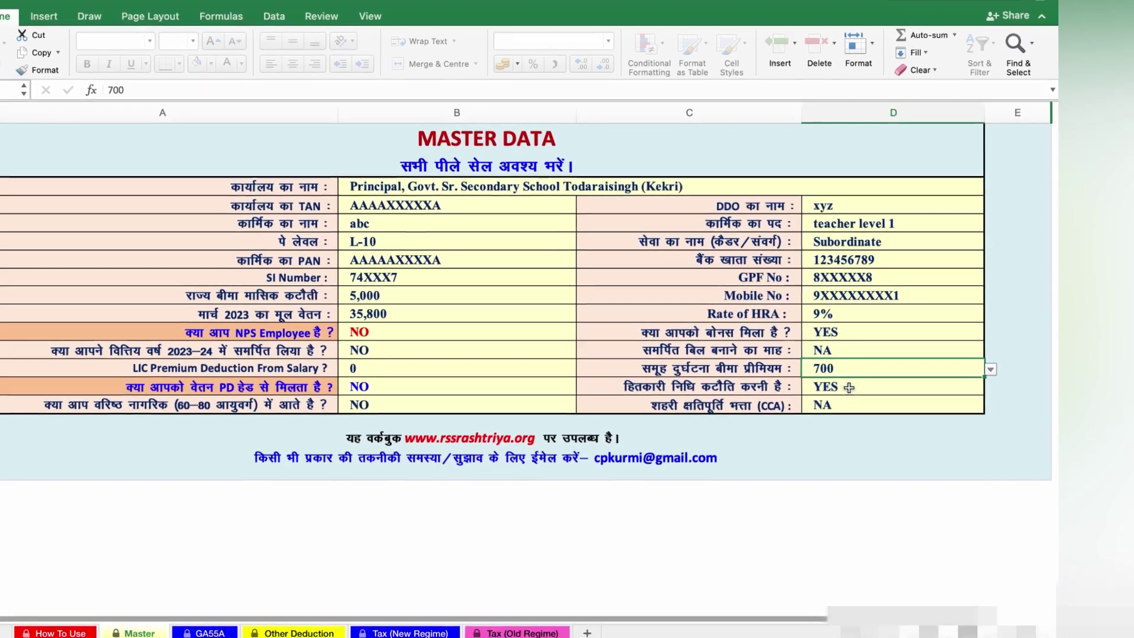
left_click(849, 388)
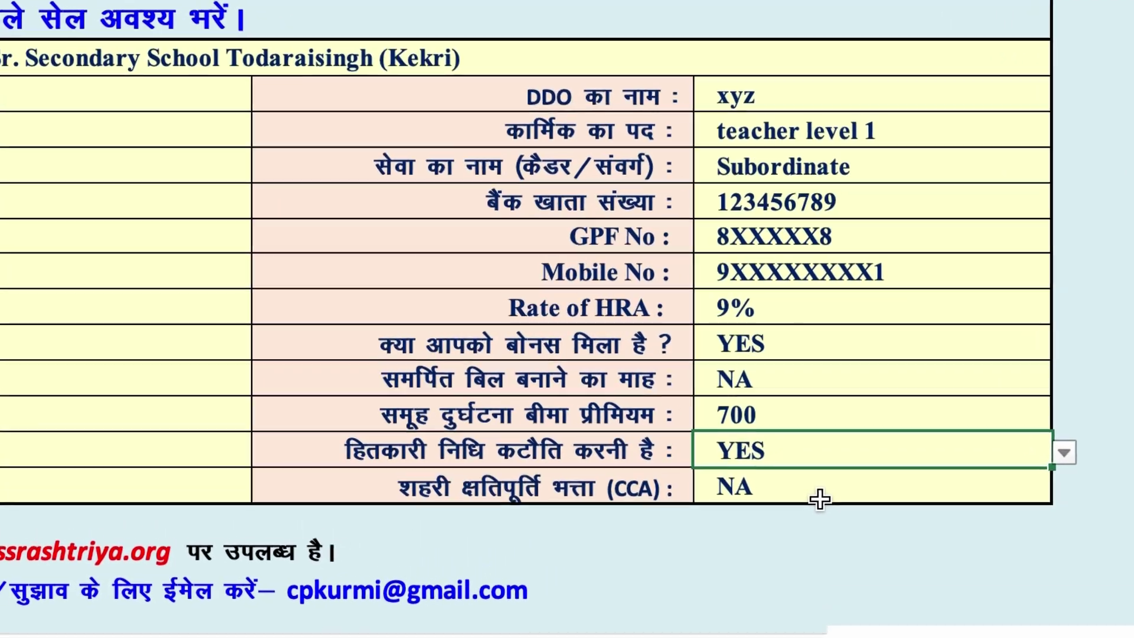
left_click(819, 499)
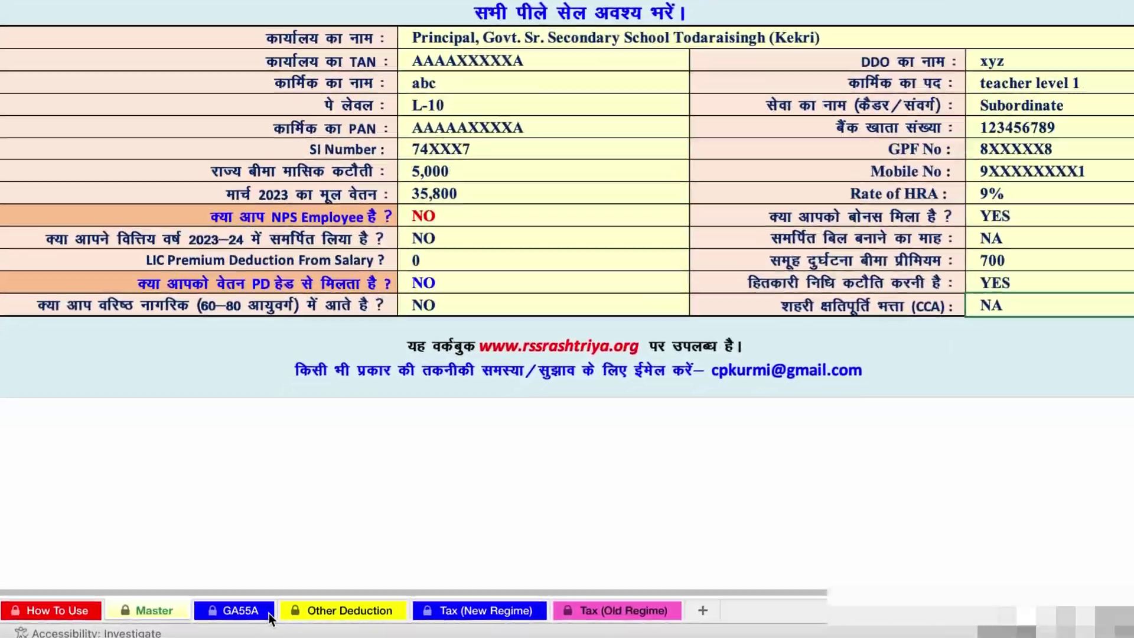
On the GA55A sheet, check the Mar/2023 basic pay, D.A. and H.R.A. amounts.
left_click(268, 613)
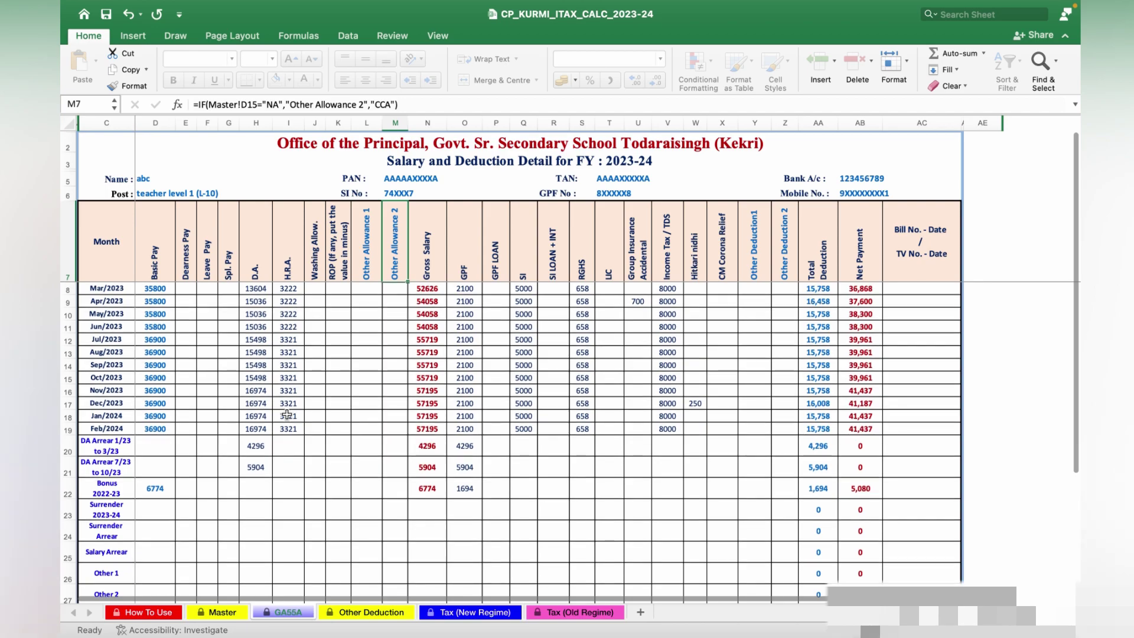
left_click(155, 288)
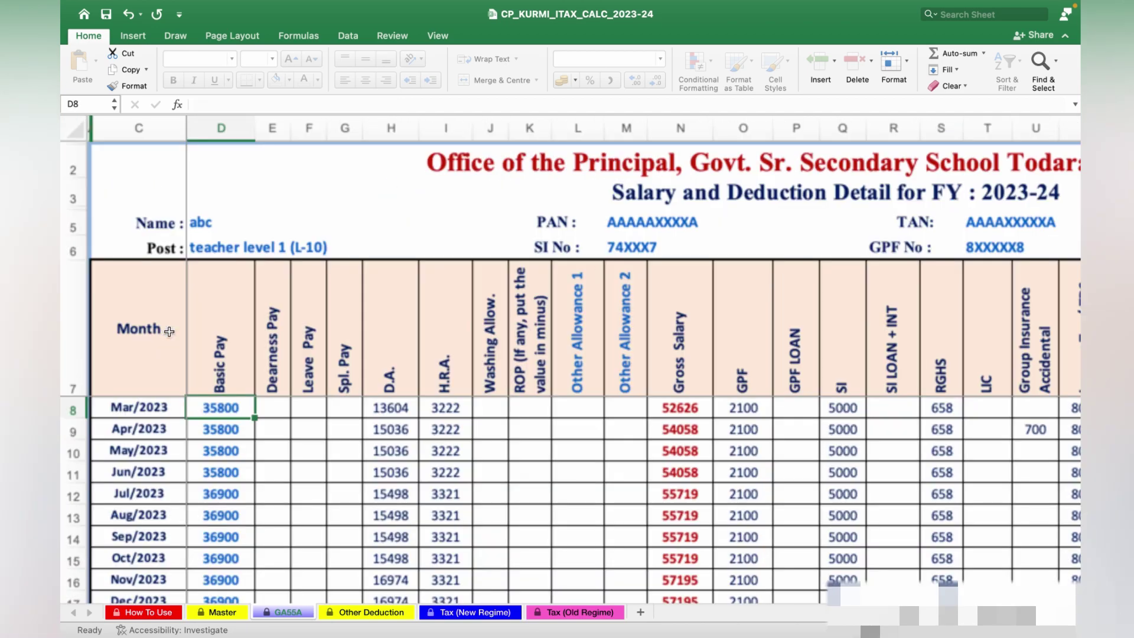
scroll(154, 288, "up", 5)
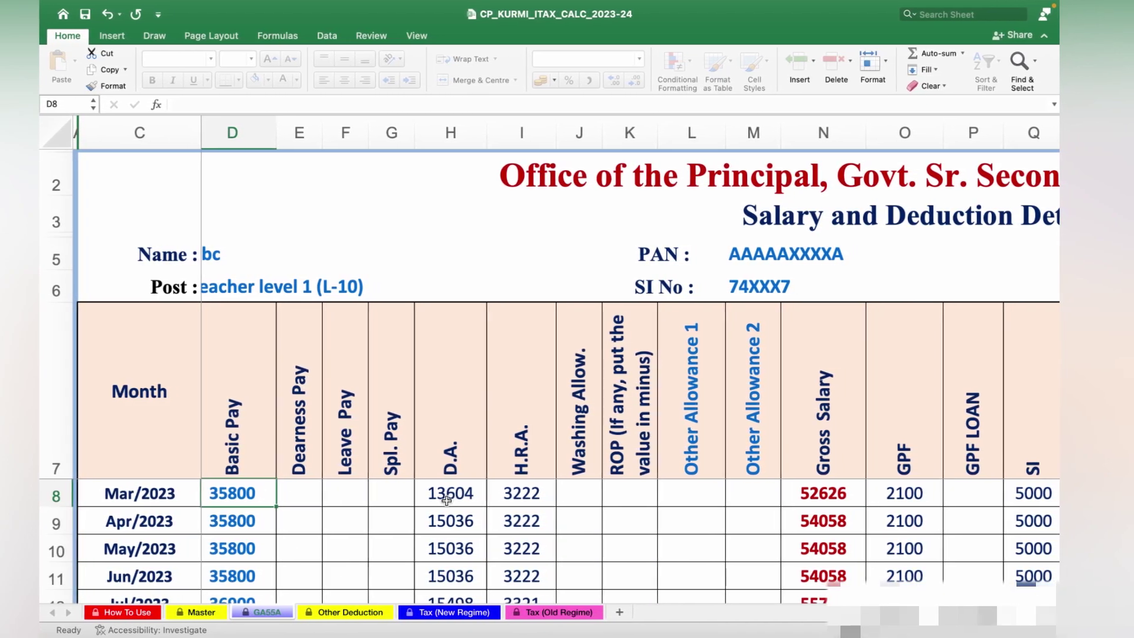
left_click(450, 501)
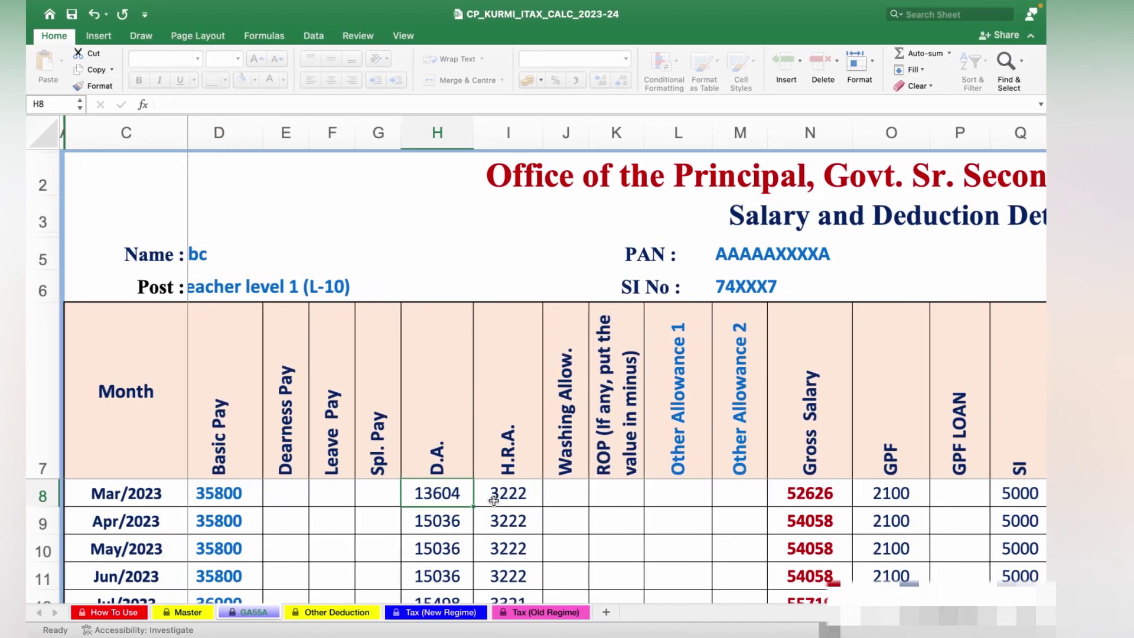
left_click(511, 495)
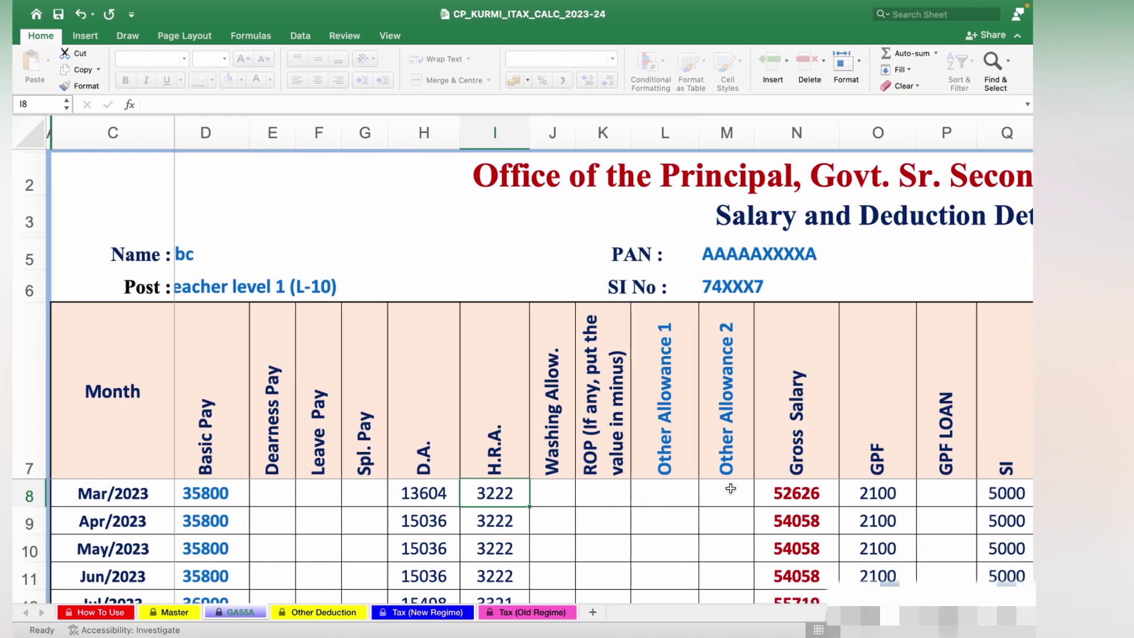
Scroll across the deduction columns to check the Mar/2023 GPF amount.
scroll(727, 489, "right", 2)
scroll(721, 489, "right", 2)
scroll(720, 488, "right", 3)
scroll(720, 488, "right", 1)
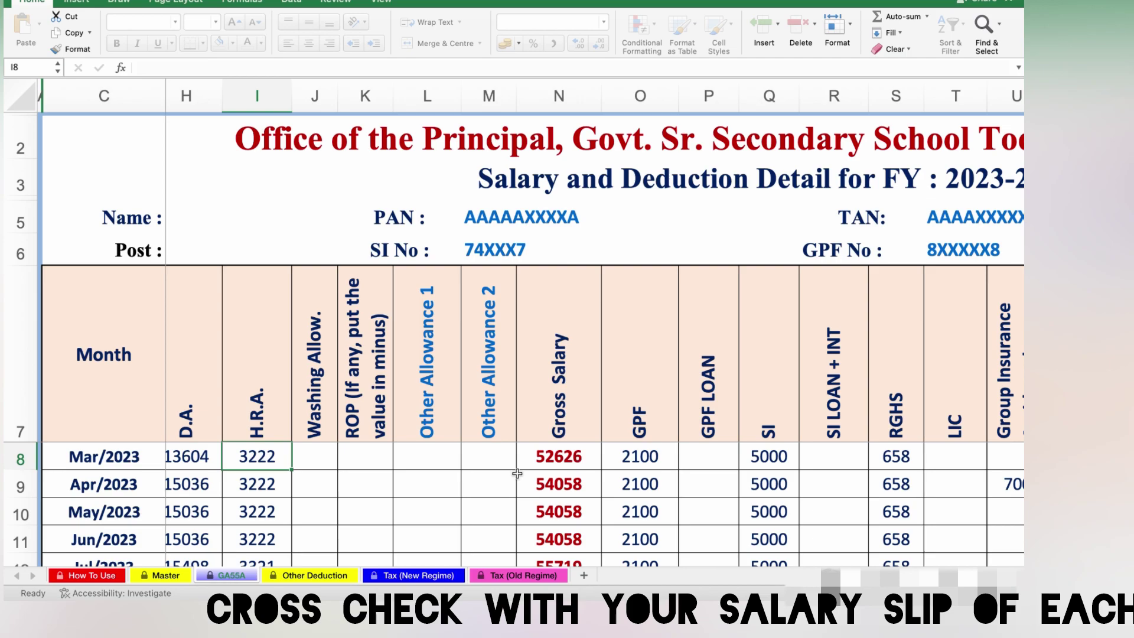
scroll(760, 445, "right", 2)
scroll(760, 445, "right", 2)
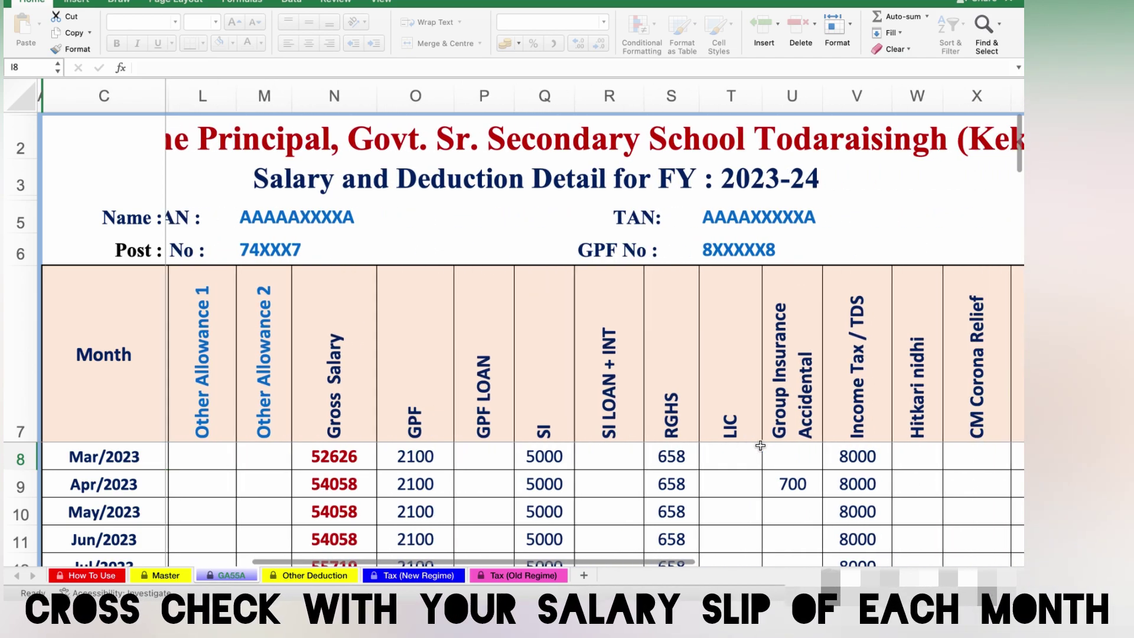
scroll(760, 445, "right", 2)
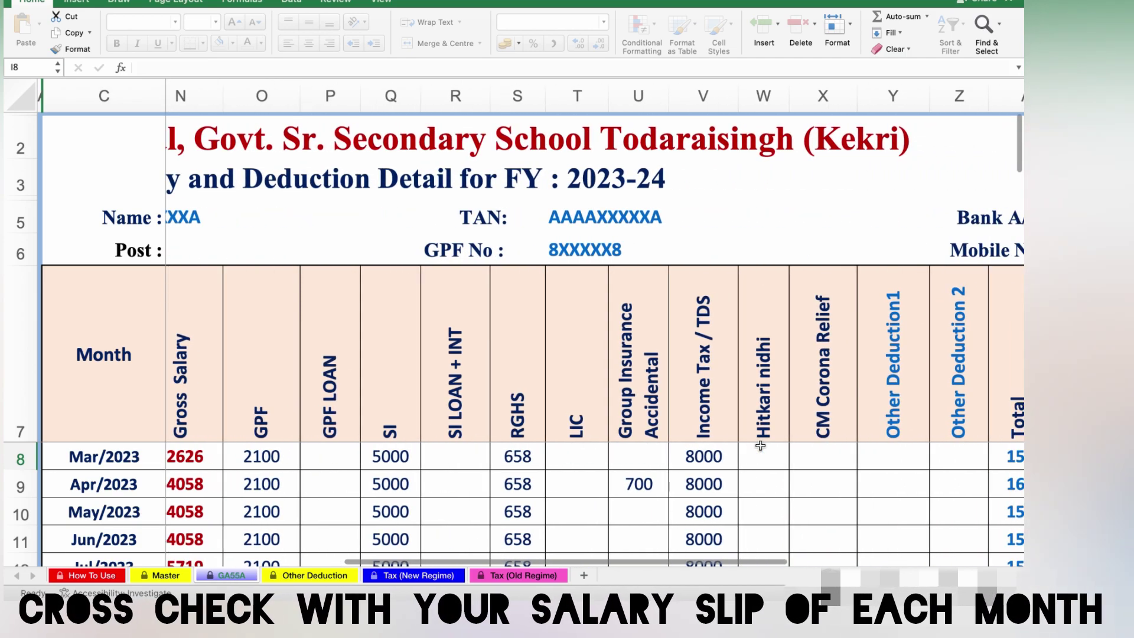
left_click(268, 459)
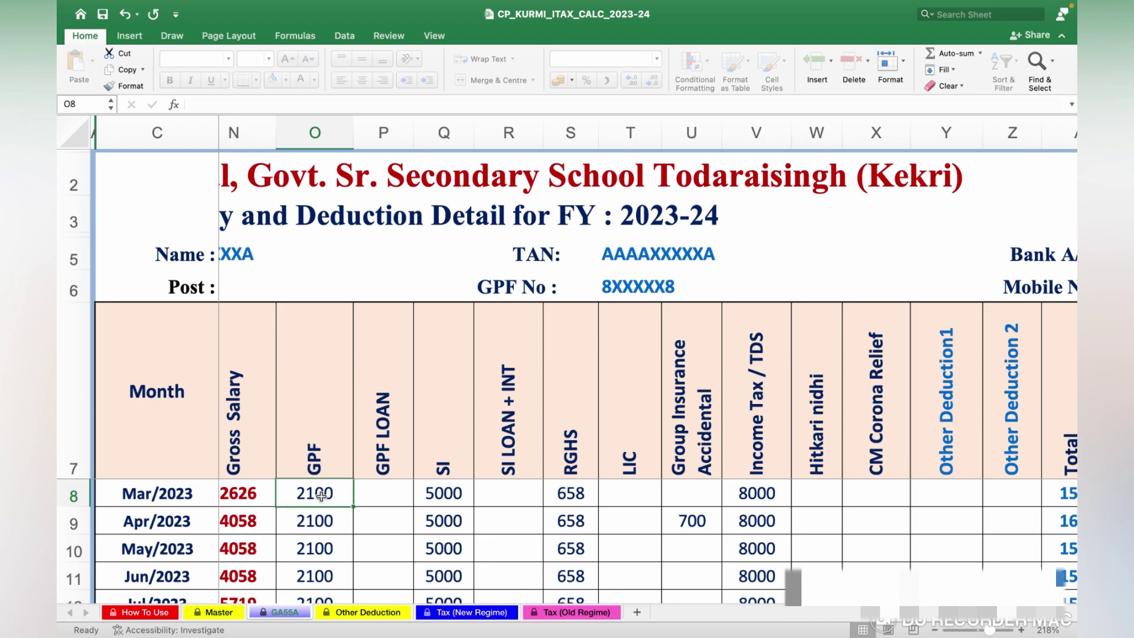
Enter a GPF deduction of 5000 for Mar/2023 and fill it down through Feb/2024.
scroll(321, 496, "left", 1)
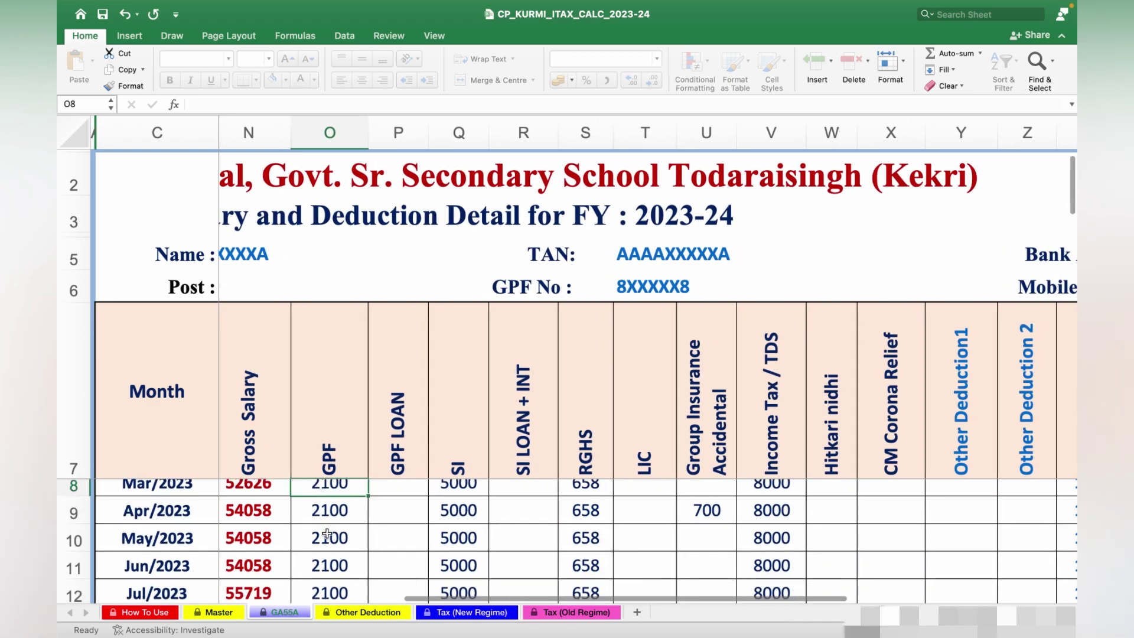
type("5000")
mouse_move(356, 507)
left_mouse_down()
mouse_move(278, 473)
mouse_move(278, 589)
mouse_move(281, 440)
mouse_move(281, 454)
left_mouse_up()
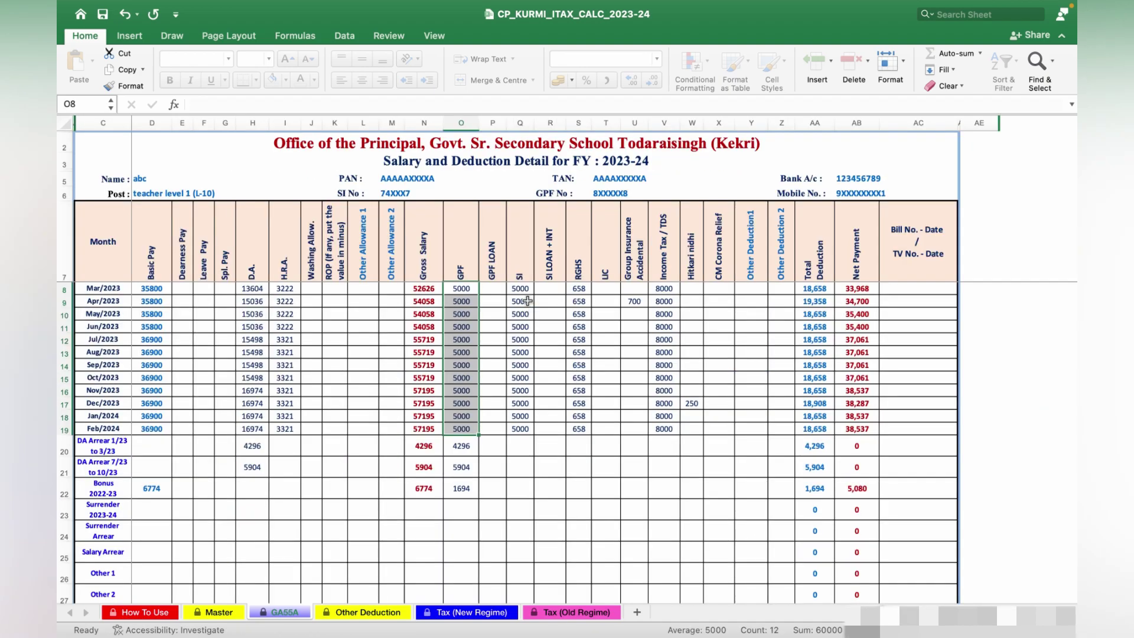
left_click(527, 300)
type("0")
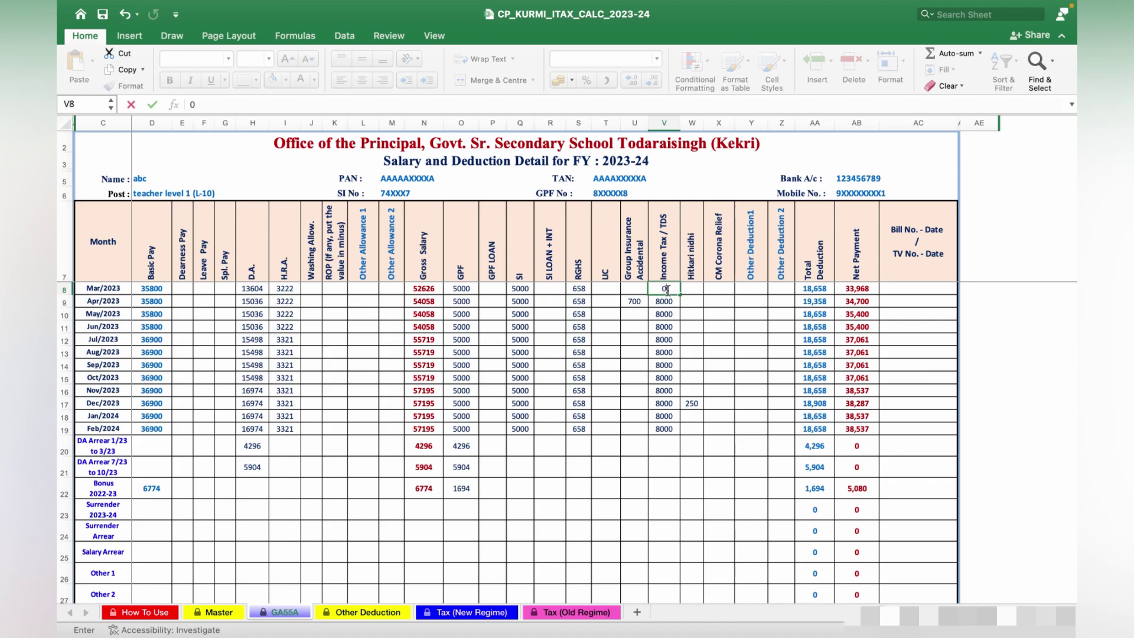
Set income tax to 0 for every month from Mar/2023 to Feb/2024.
left_click(695, 297)
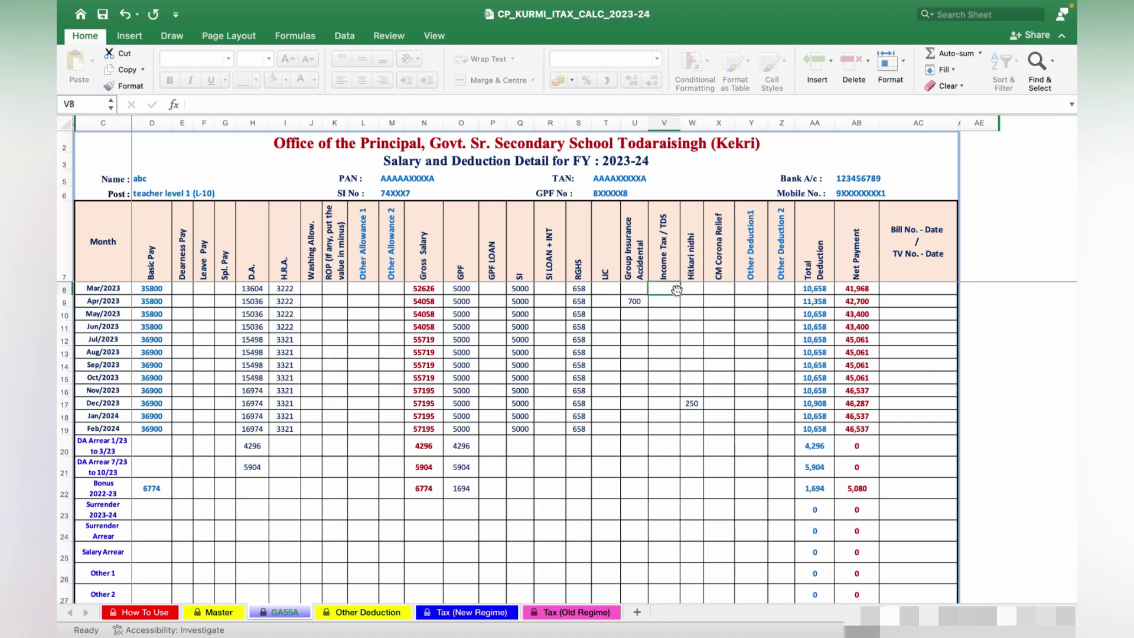
left_click_drag(681, 297, 680, 297)
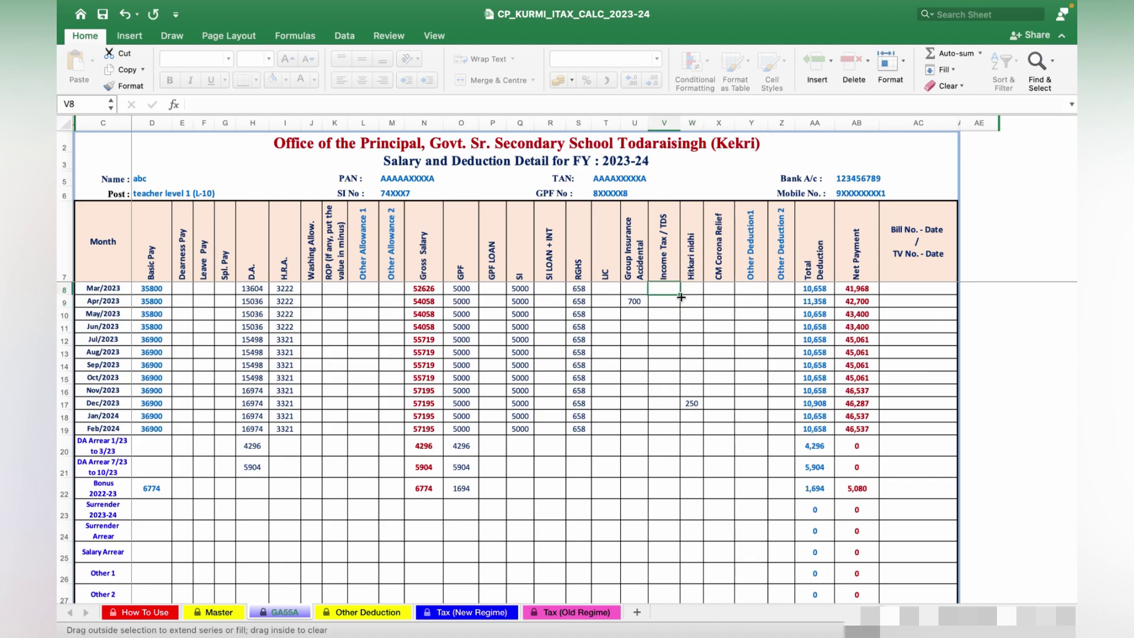
left_click_drag(687, 436, 686, 436)
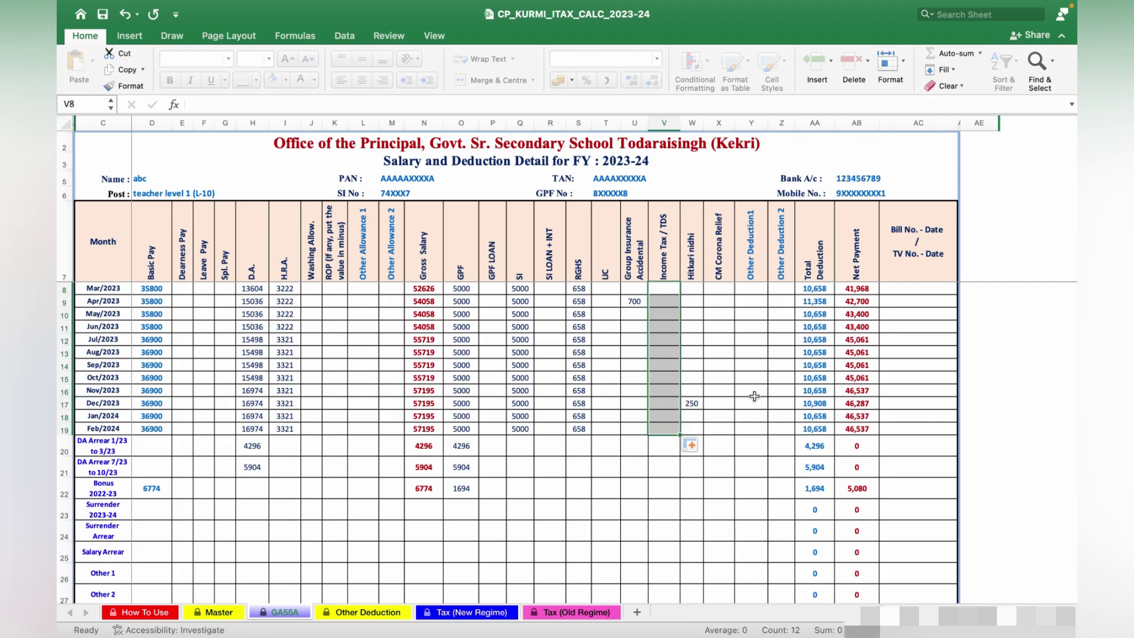
left_click(754, 391)
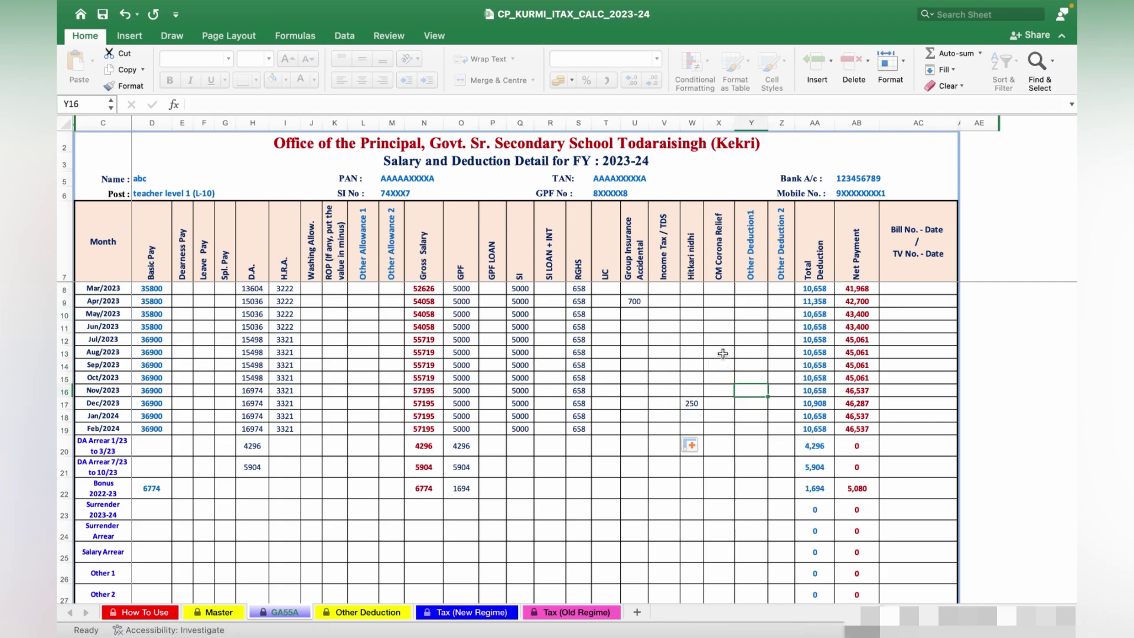
left_click(670, 301)
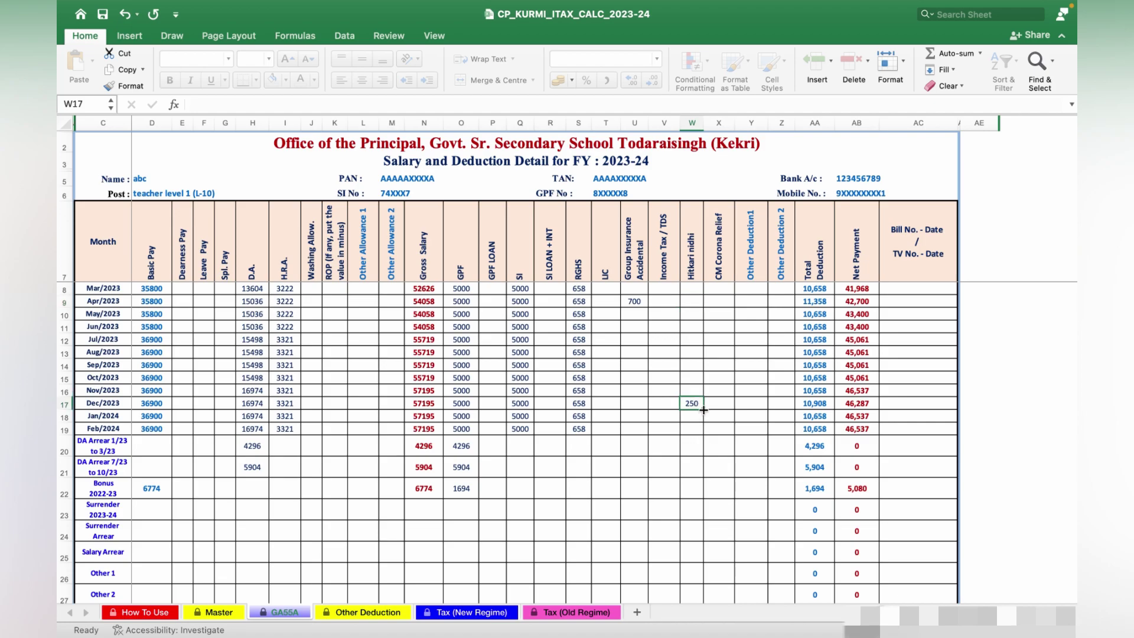
Fill the Hitkari nidhi deduction of 250 into the months from Mar/2023 to Dec/2023.
left_click_drag(703, 409, 697, 332)
left_click_drag(693, 284, 694, 286)
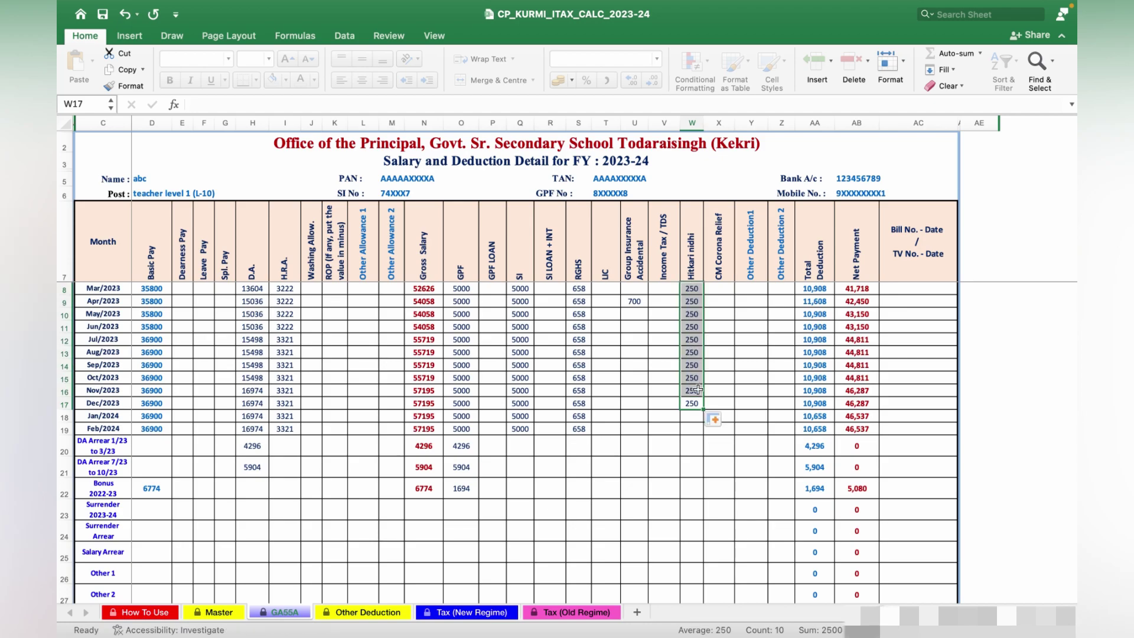
left_click_drag(696, 393, 696, 421)
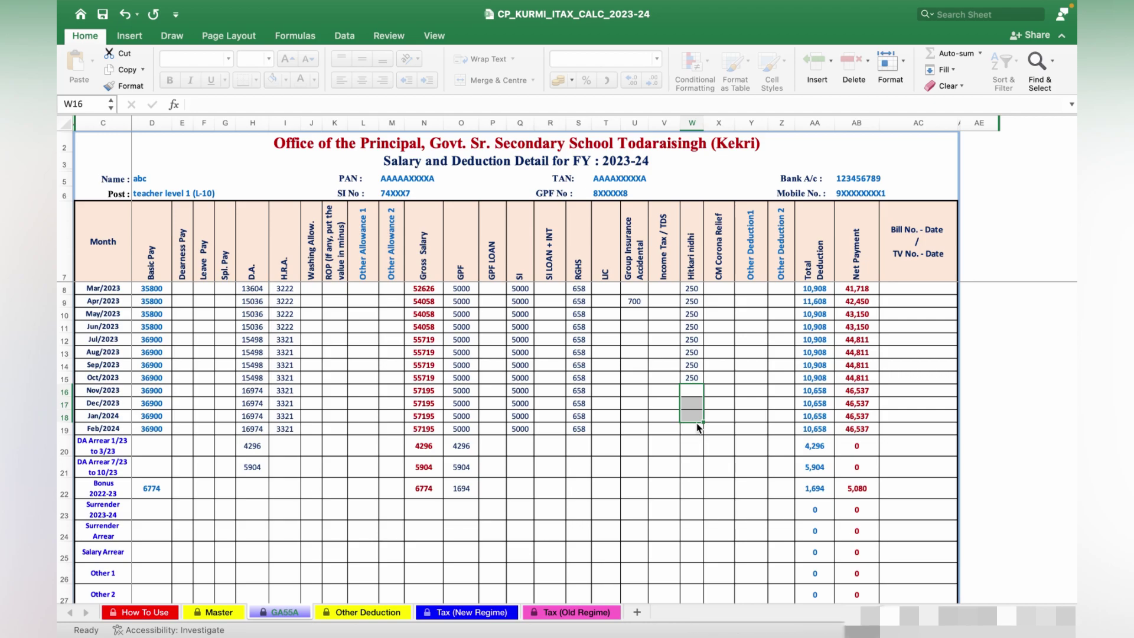
left_click(731, 412)
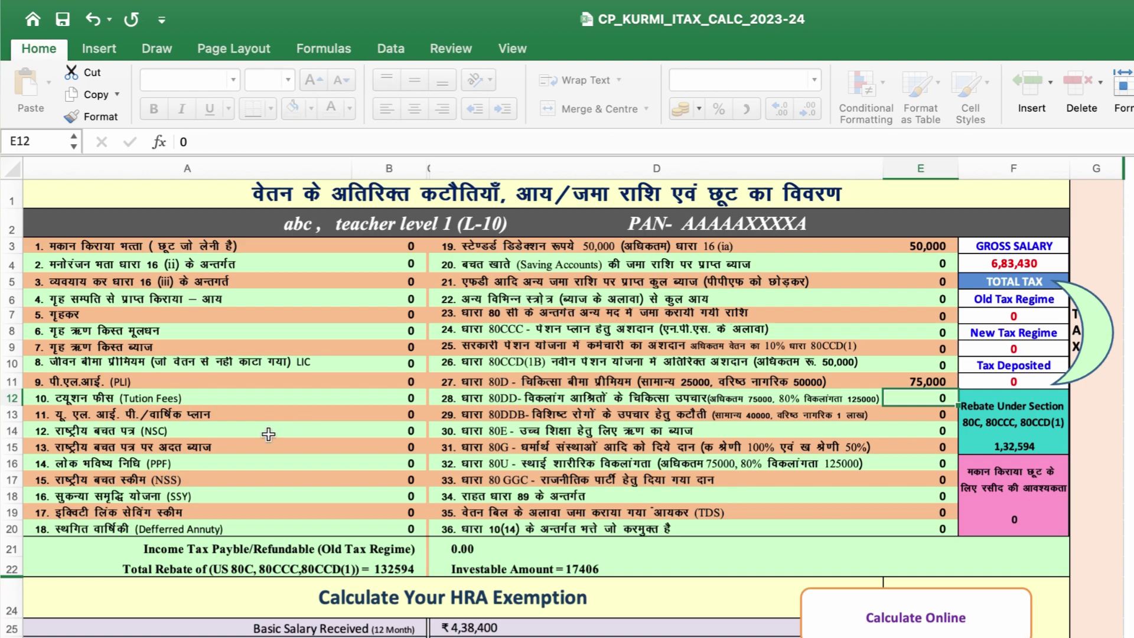
Review the Other Deduction amounts for NSC, PLI, tuition fees, home loan, ELSS, SSY and PPF in B8–B19.
left_click(415, 430)
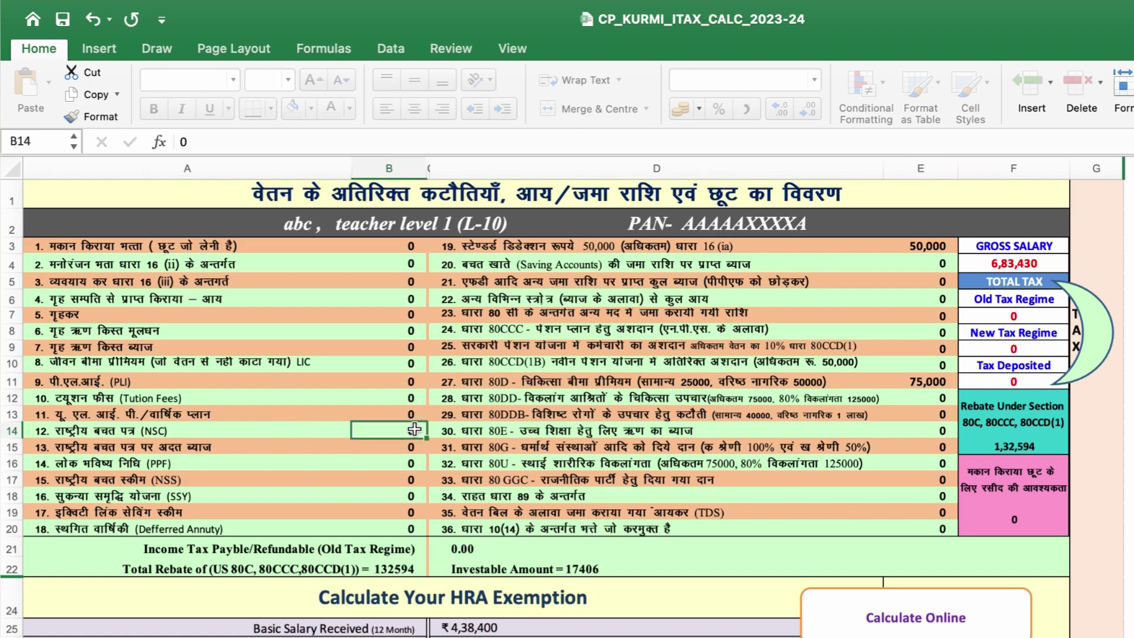
double_click(415, 429)
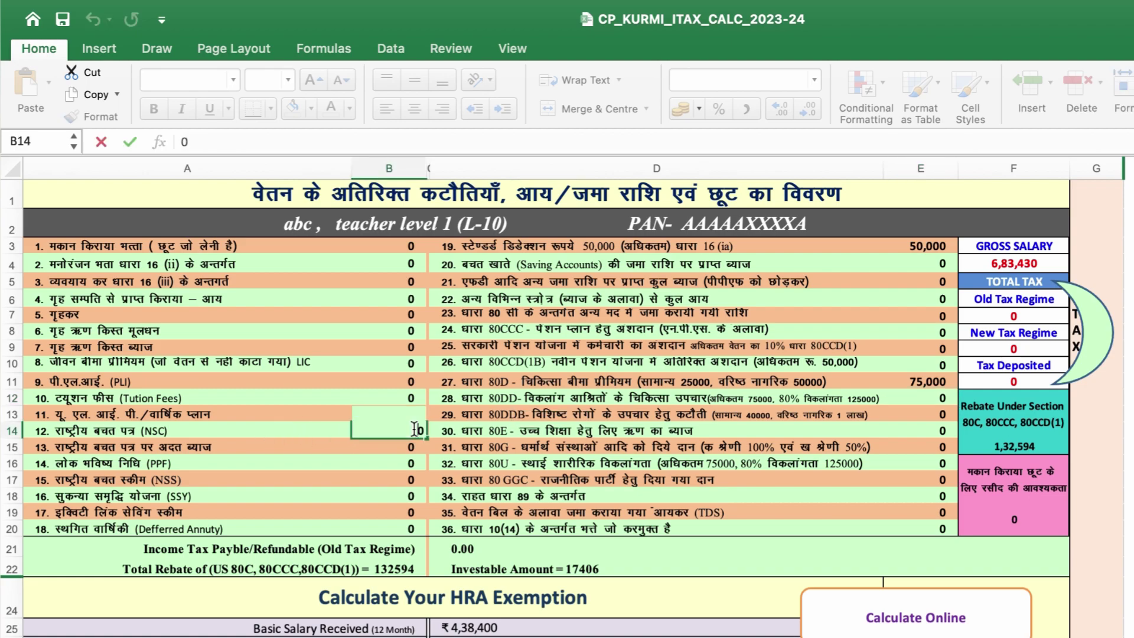
left_click(398, 380)
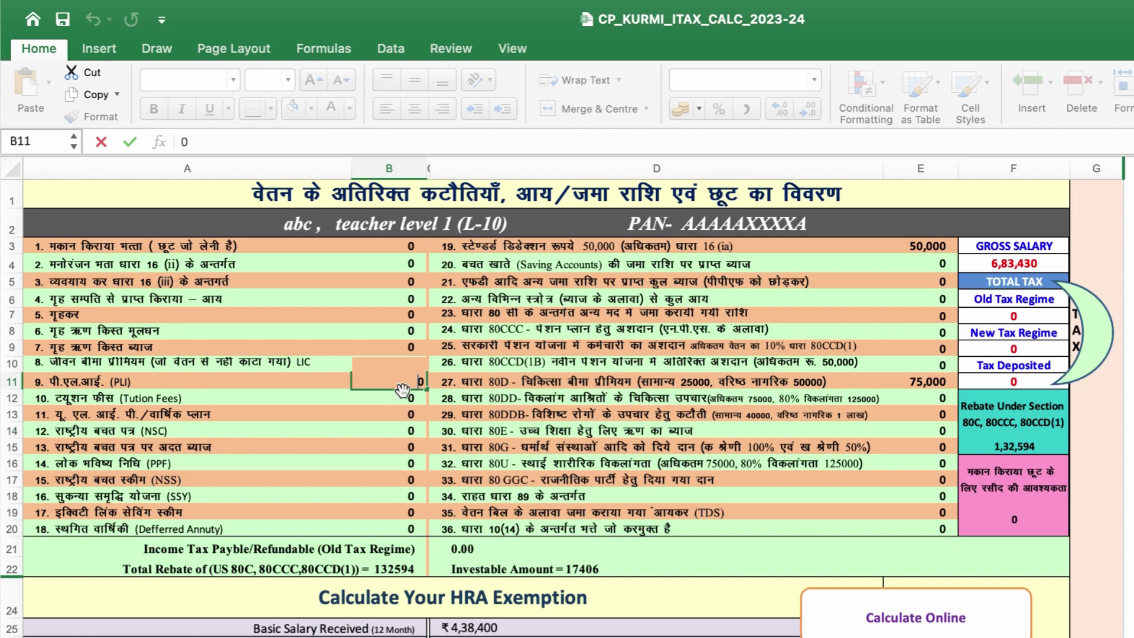
left_click(405, 402)
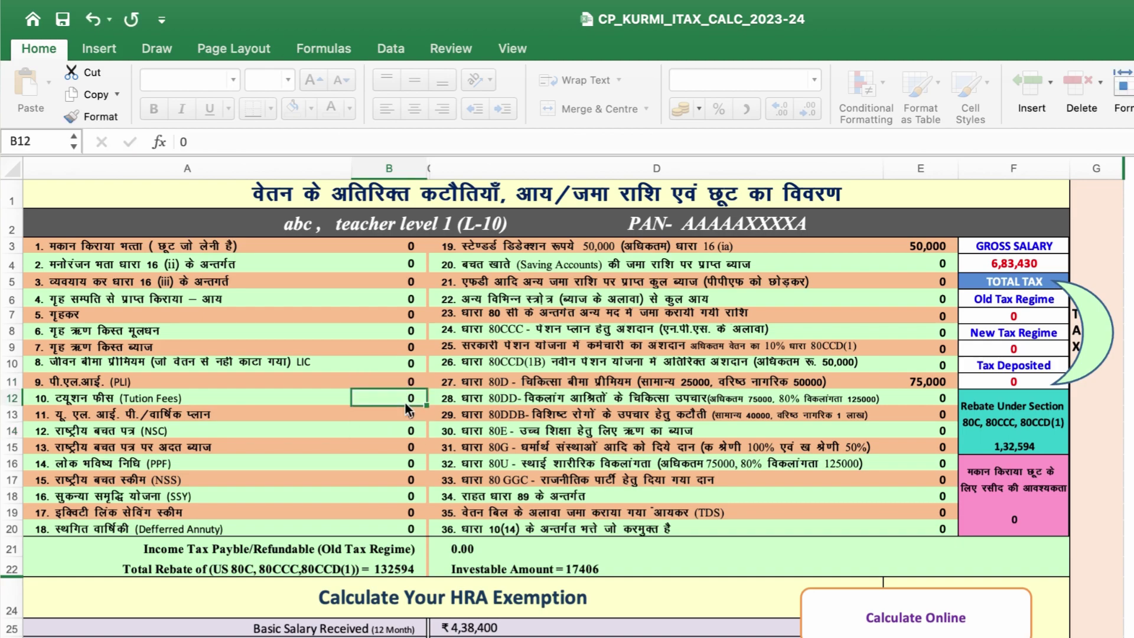
left_click(400, 350)
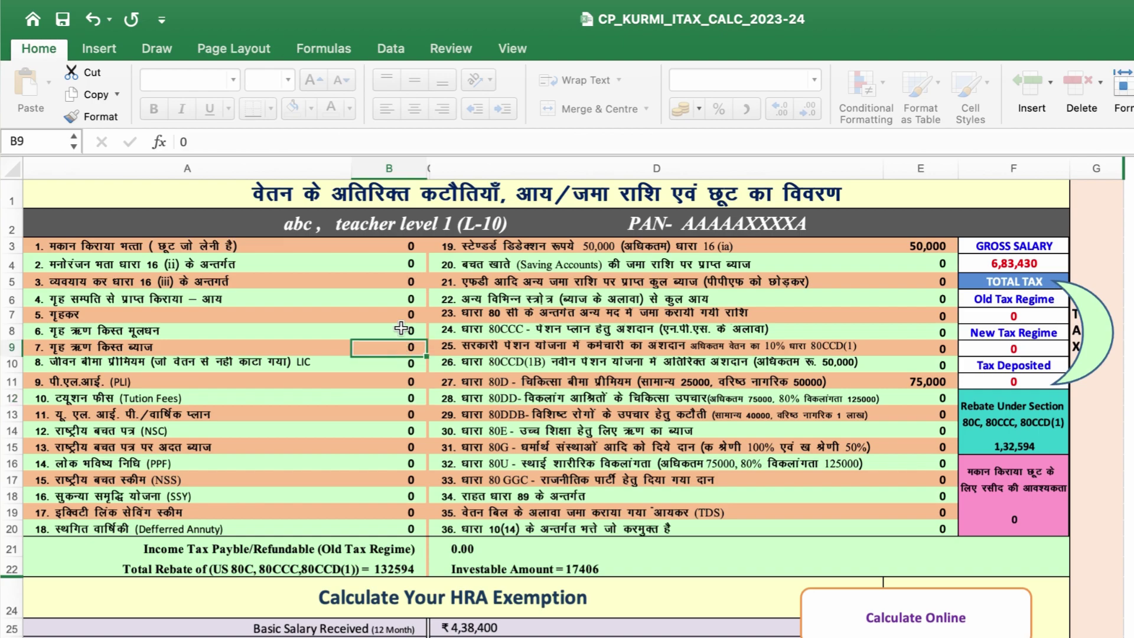
left_click(401, 328)
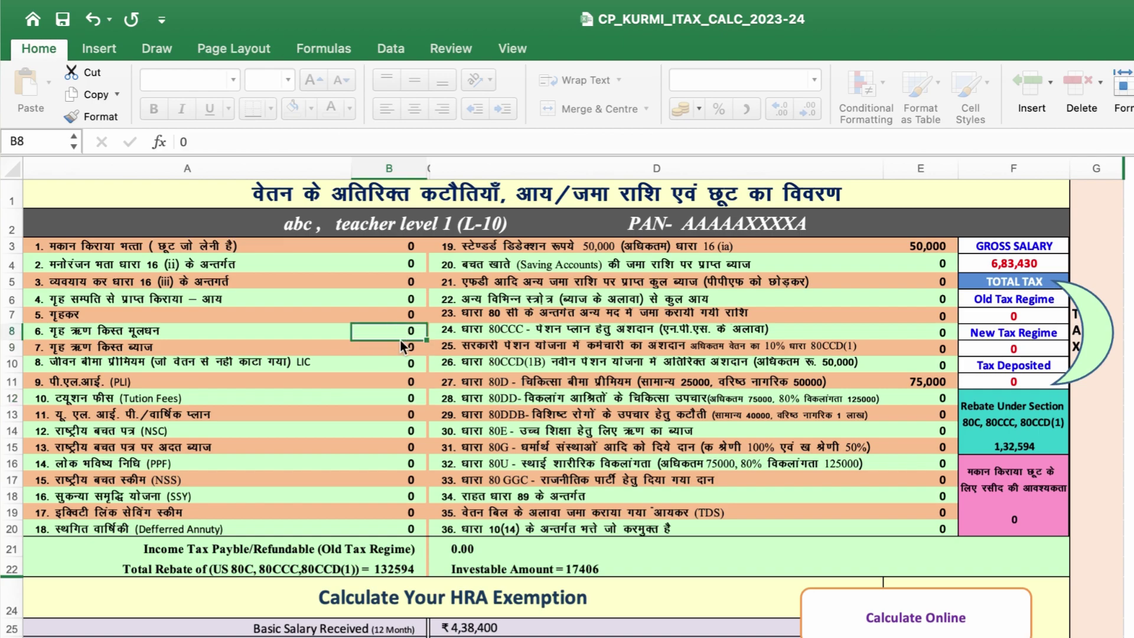
left_click(414, 495)
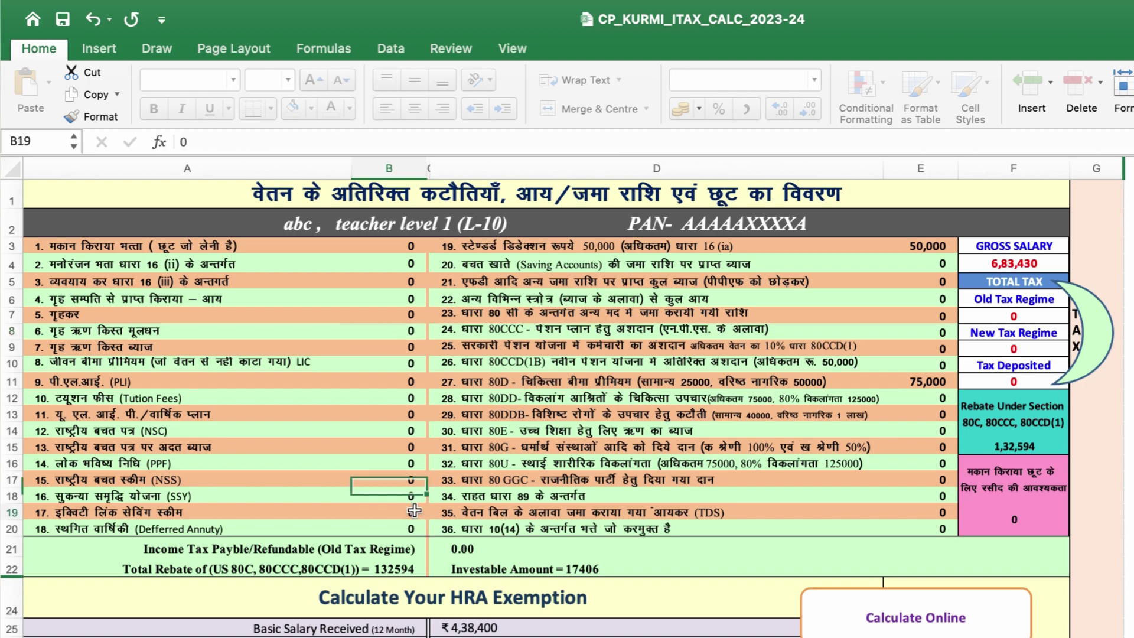
left_click(415, 510)
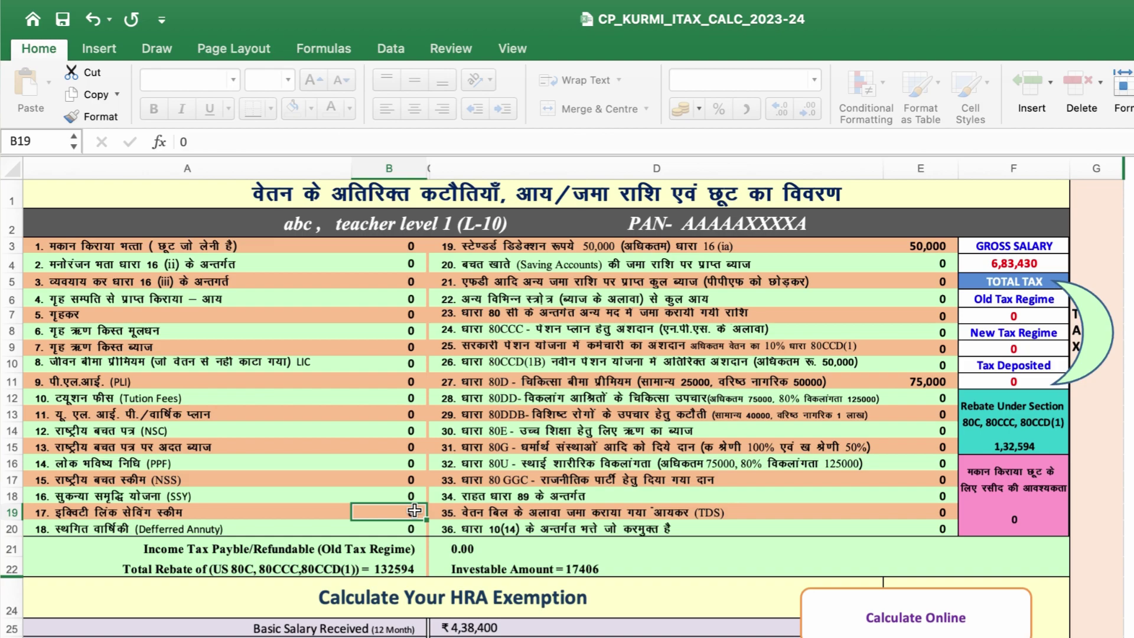
left_click(396, 497)
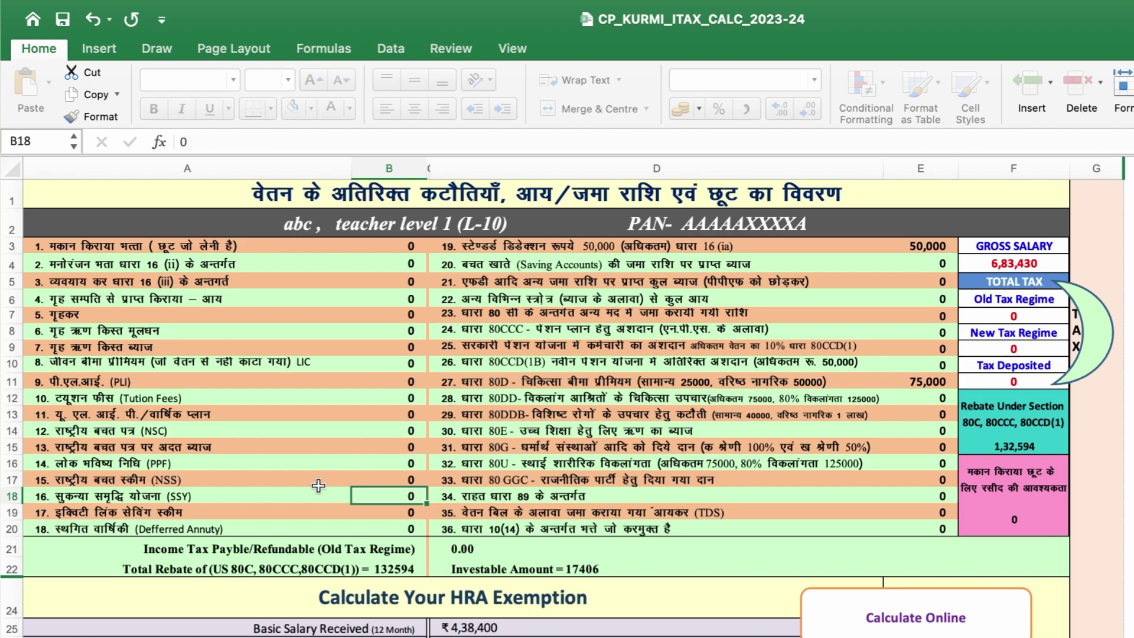
left_click(415, 464)
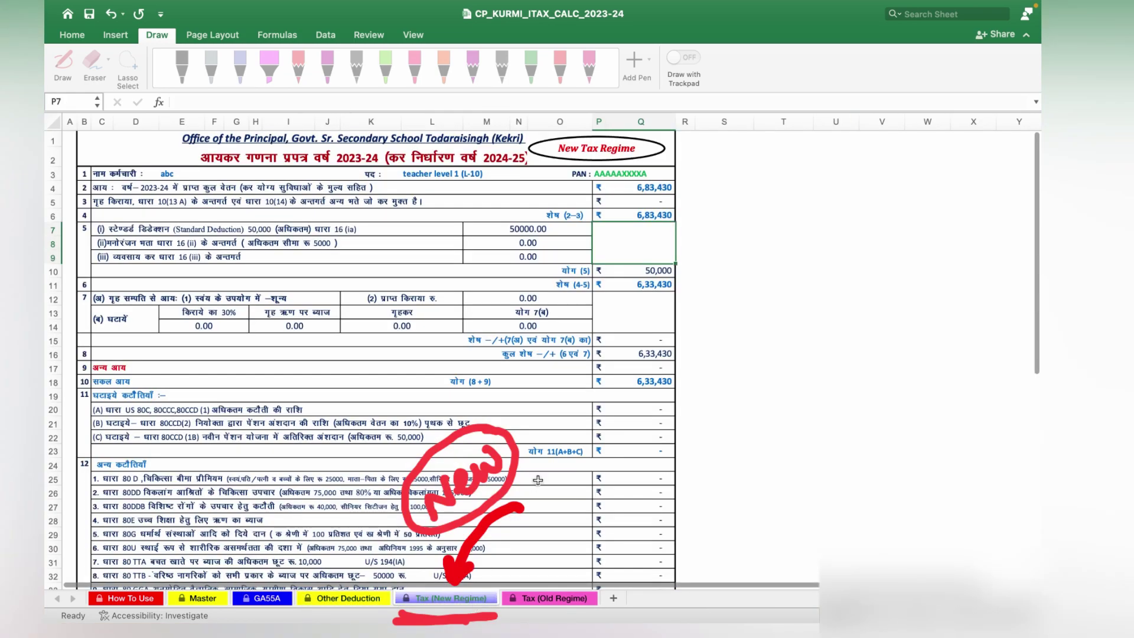
left_click(546, 598)
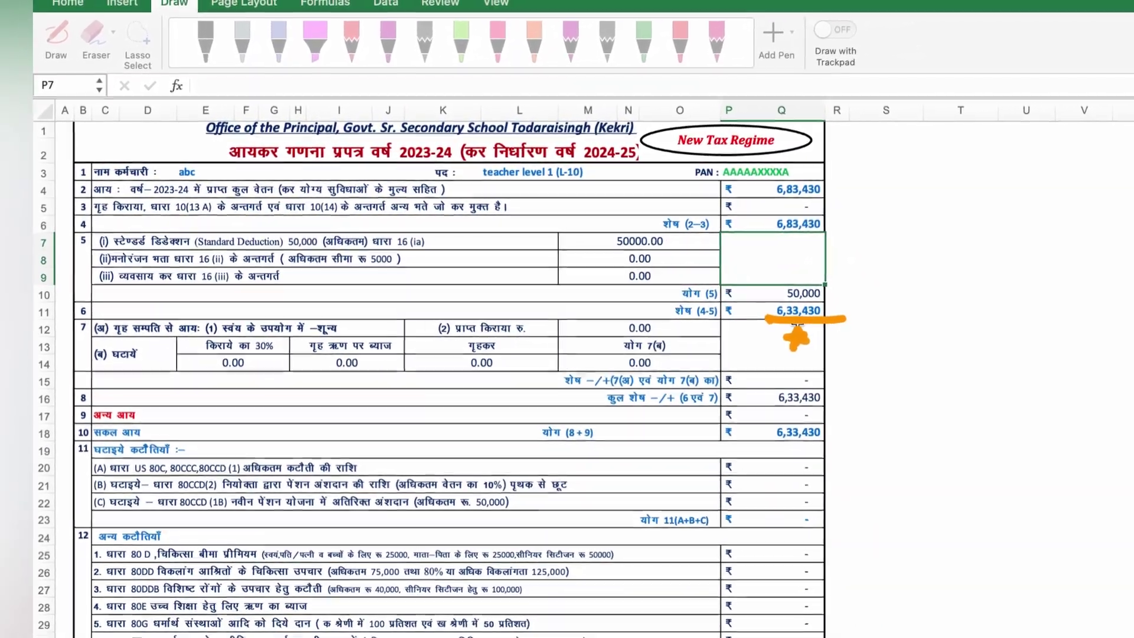
scroll(767, 317, "down", 2)
scroll(767, 317, "down", 2)
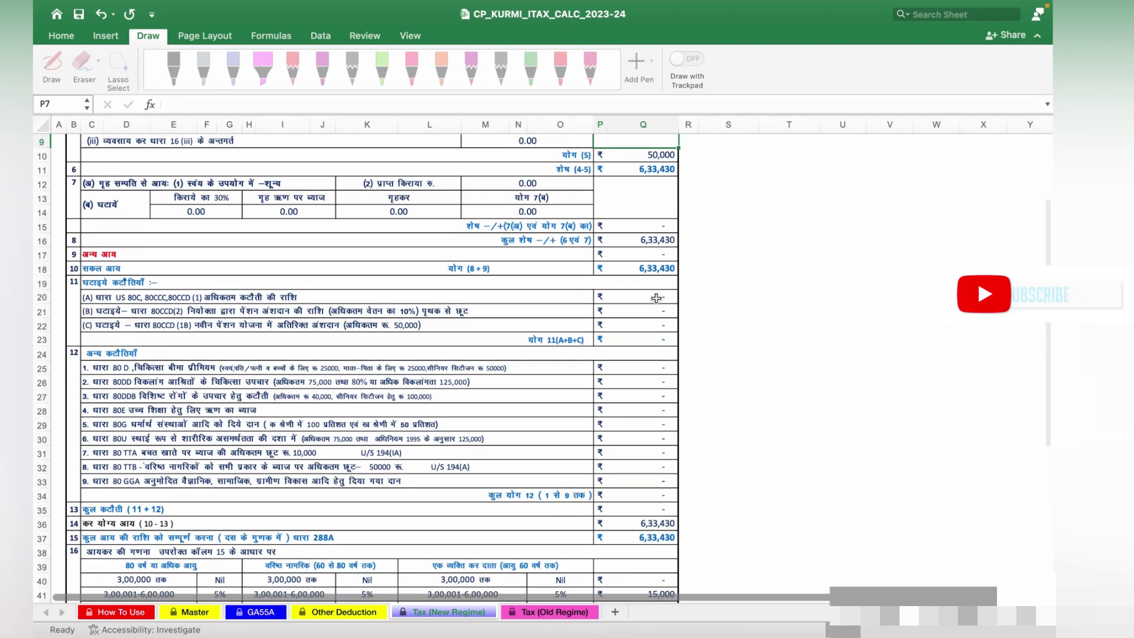
scroll(657, 298, "down", 5)
scroll(656, 298, "down", 5)
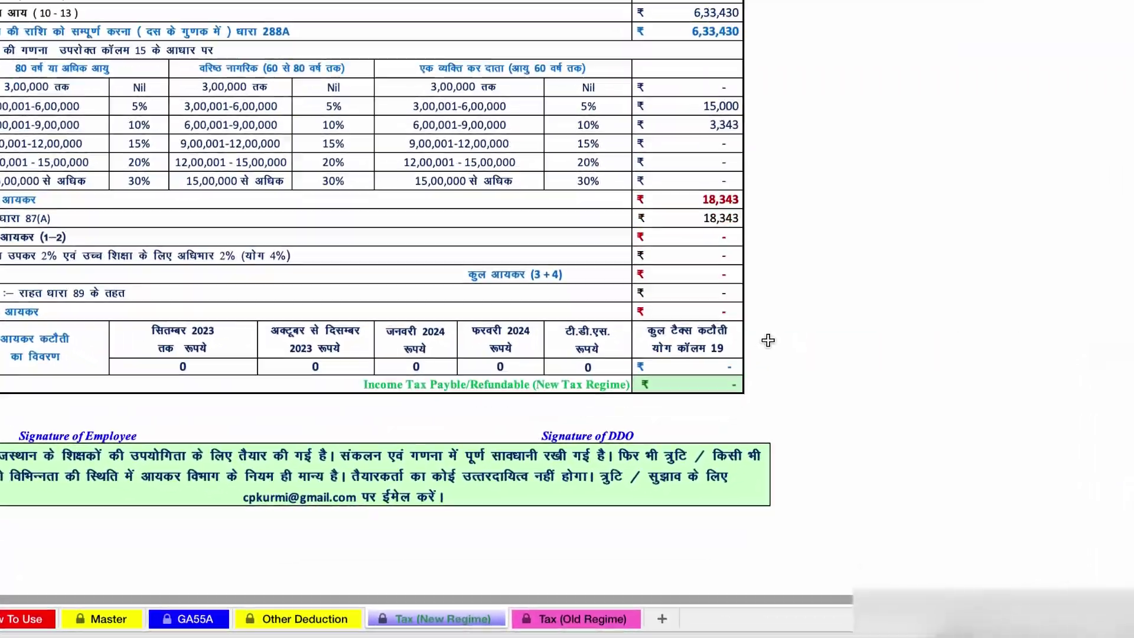
Show the Tax (Old Regime) sheet's 80C table: SI 60,000, GPF 71,894, insurance 700, total 1,32,594.
scroll(769, 337, "up", 6)
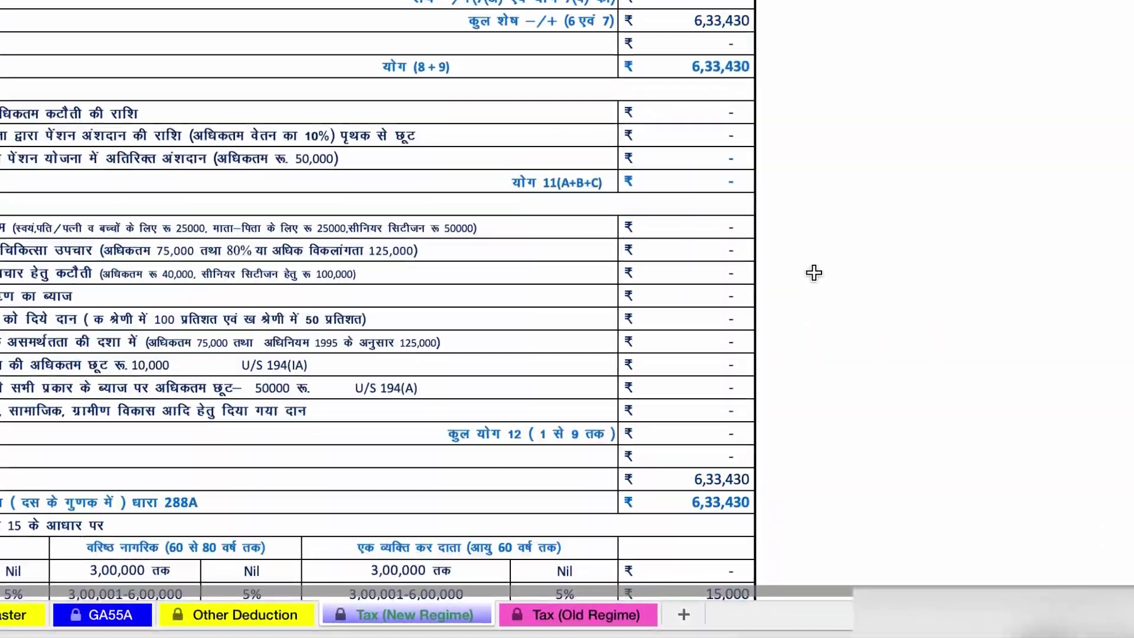
key("ctrl+Page_Down")
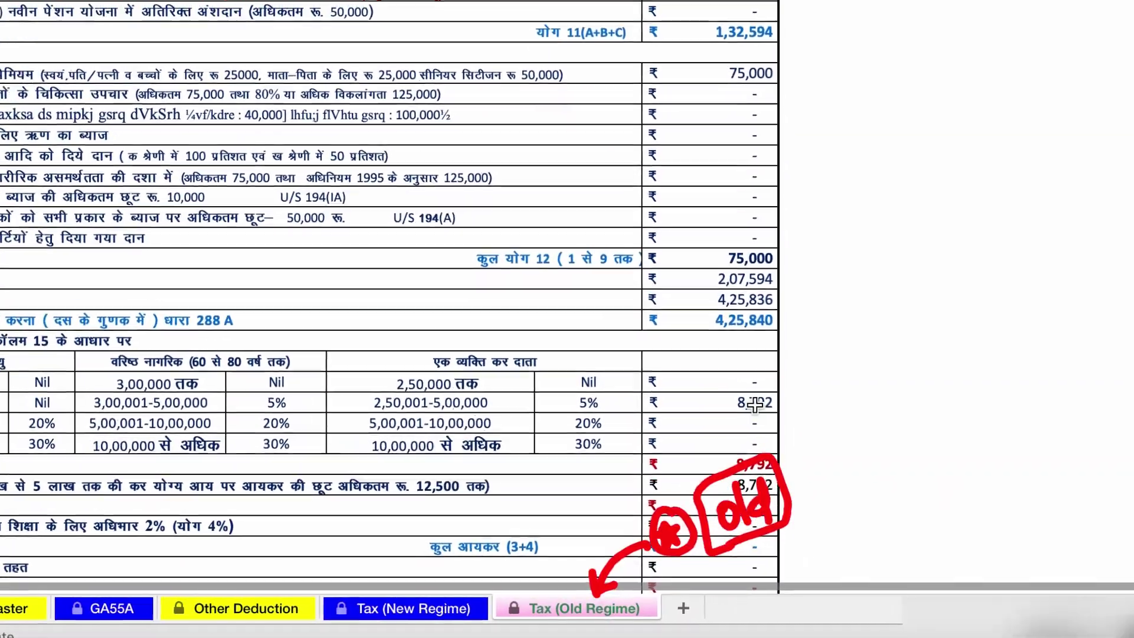
scroll(735, 425, "up", 10)
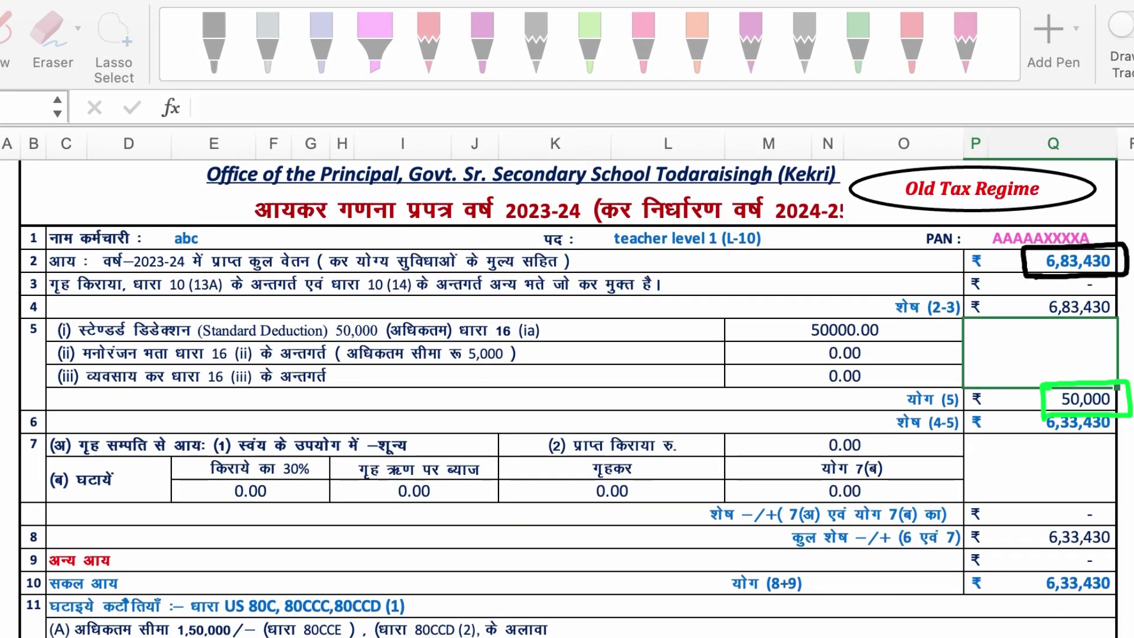
scroll(1084, 532, "down", 5)
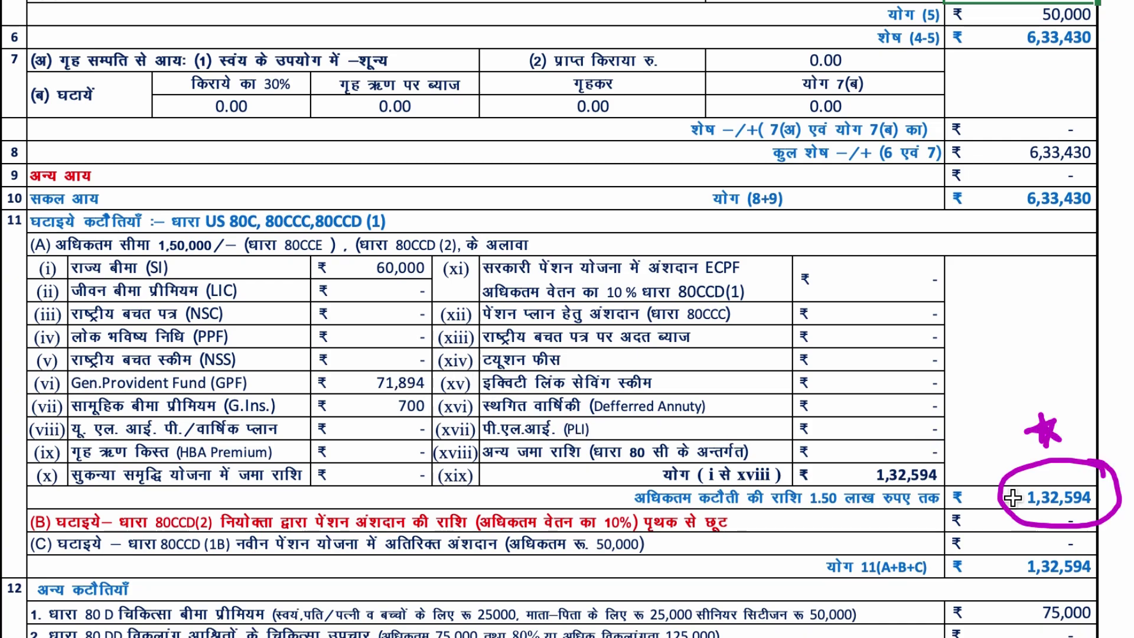
scroll(1012, 497, "down", 2)
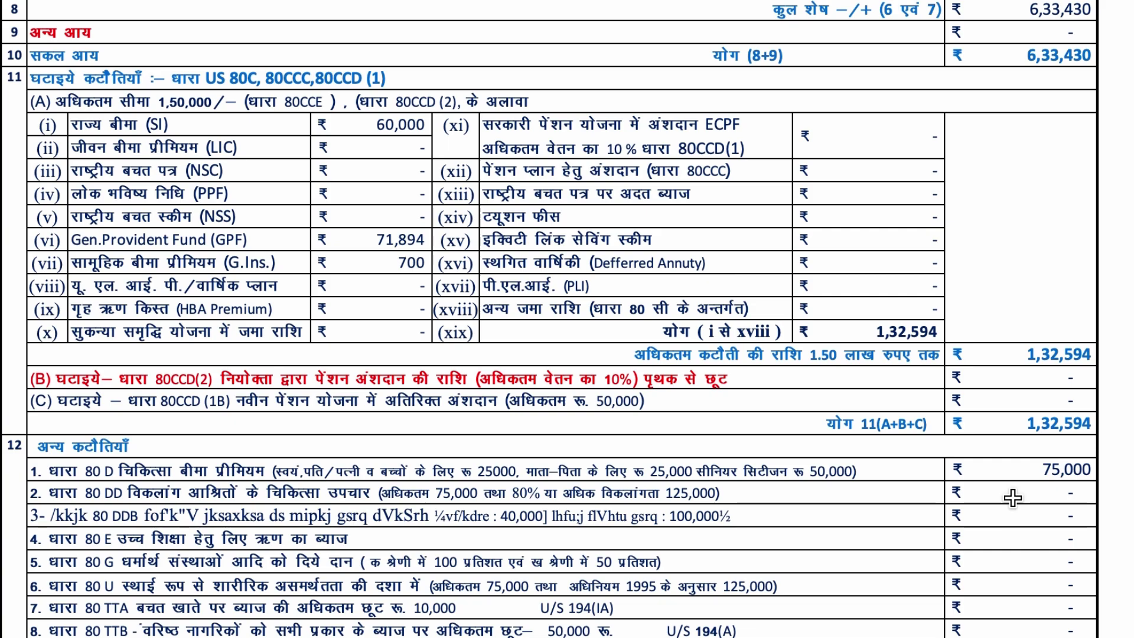
scroll(1013, 498, "down", 3)
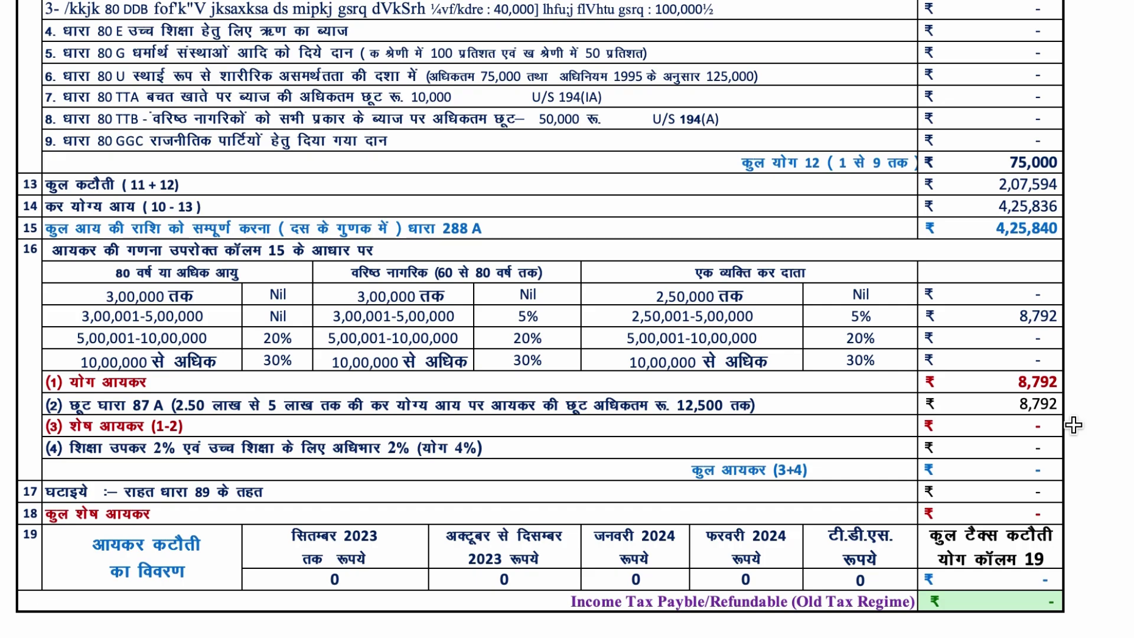
scroll(1073, 424, "down", 3)
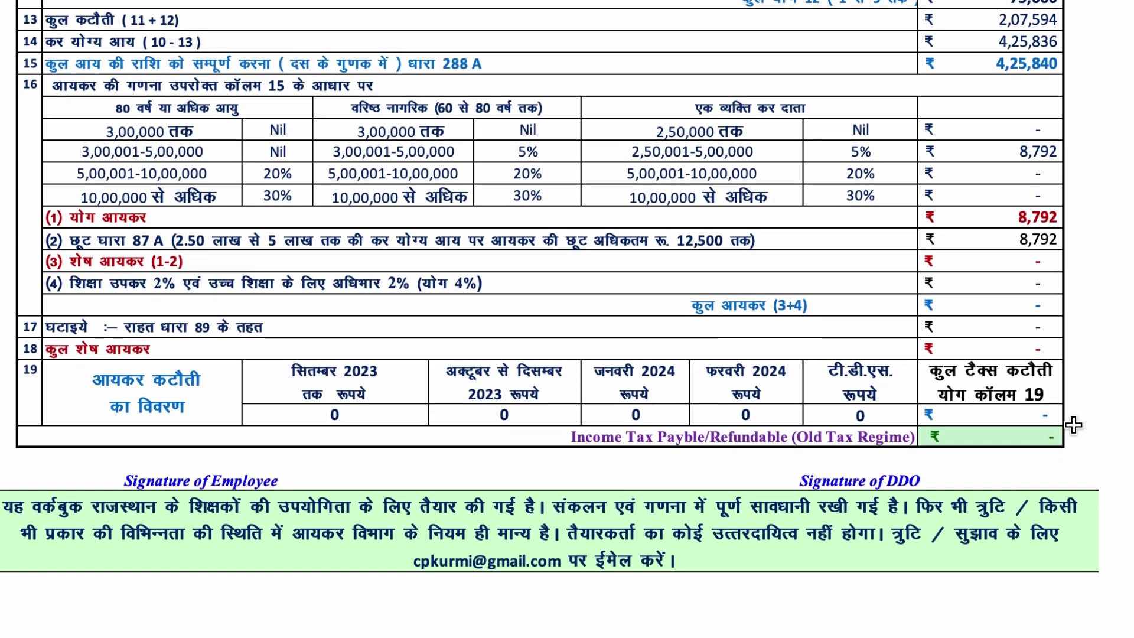